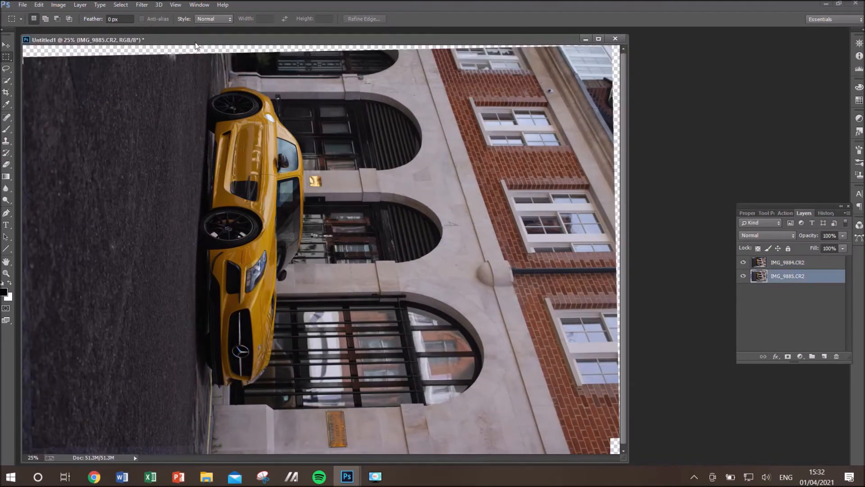
Dock the document window and compare the two exposures by toggling the visibility of the IMG_9884.CR2 layer
{"action": "left_click_drag", "start_coordinate": [198, 43], "coordinate": [239, 31]}
{"action": "left_click", "coordinate": [744, 265]}
{"action": "left_click", "coordinate": [744, 265]}
{"action": "left_click", "coordinate": [762, 266]}
{"action": "left_click", "coordinate": [744, 263]}
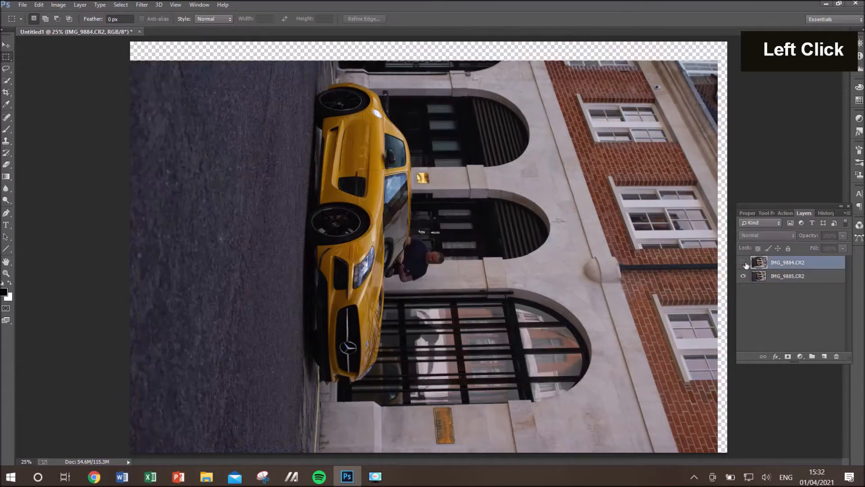
{"action": "left_click", "coordinate": [744, 263]}
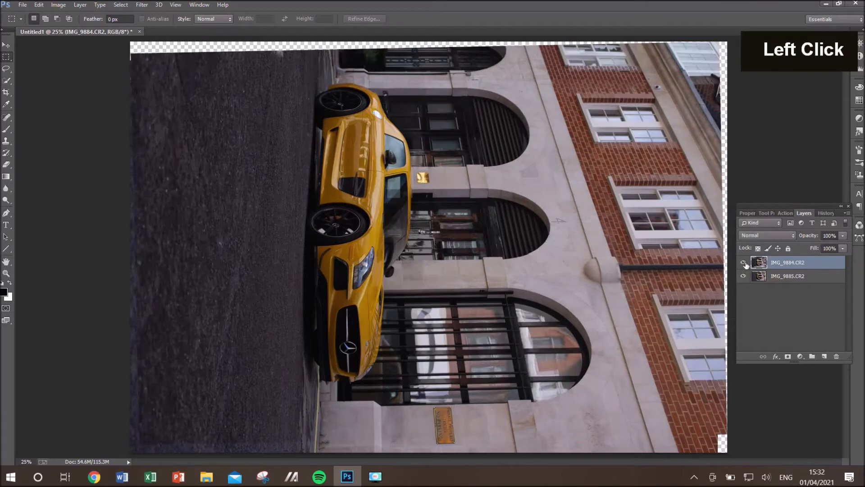
Rotate the sideways photo upright into portrait orientation with the Crop tool, keep its full height and apply the crop
{"action": "left_click", "coordinate": [6, 92]}
{"action": "left_click_drag", "start_coordinate": [117, 185], "coordinate": [393, 437]}
{"action": "key", "text": "ctrl+0"}
{"action": "left_click_drag", "start_coordinate": [429, 341], "coordinate": [429, 394]}
{"action": "key", "text": "ctrl+0"}
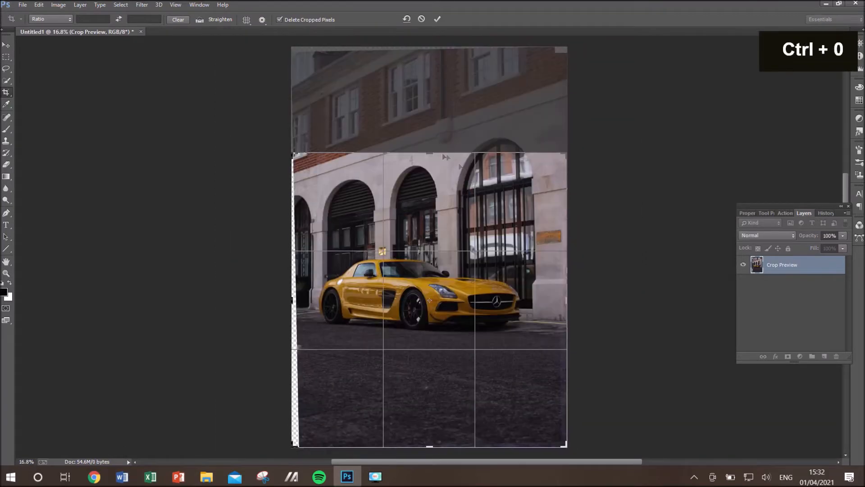
{"action": "left_click_drag", "start_coordinate": [429, 153], "coordinate": [429, 100]}
{"action": "key", "text": "ctrl+0"}
{"action": "left_click", "coordinate": [440, 19]}
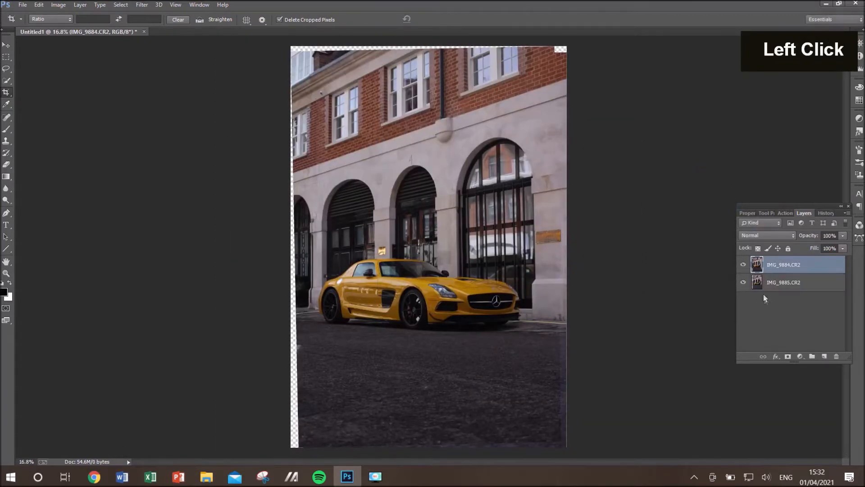
Add a layer mask to the IMG_9884.CR2 layer and set the Brush to 100% opacity and 100% flow
{"action": "left_click", "coordinate": [788, 356]}
{"action": "left_click", "coordinate": [6, 129]}
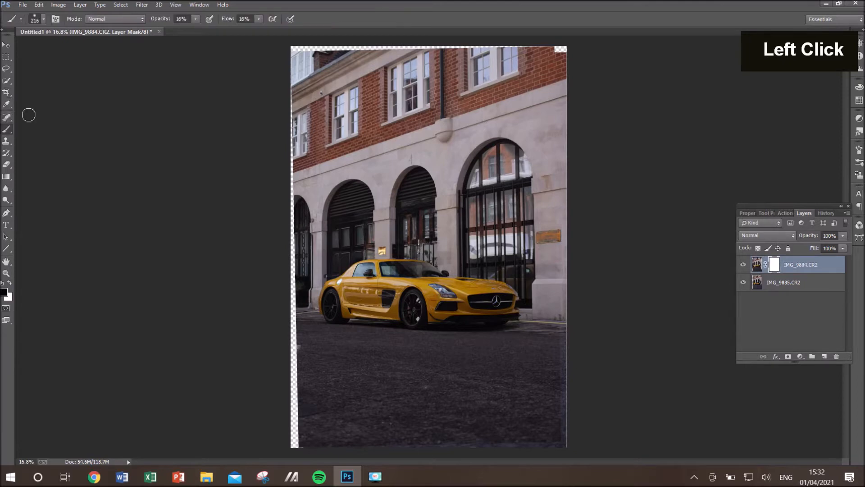
{"action": "right_click", "coordinate": [194, 131]}
{"action": "left_click", "coordinate": [205, 139]}
{"action": "left_click_drag", "start_coordinate": [196, 19], "coordinate": [301, 30]}
{"action": "left_click", "coordinate": [259, 21]}
Paint black on the layer mask over the car's bodywork and front bumper with soft 335 px and 180 px brushes
{"action": "right_click", "coordinate": [396, 228], "text": "alt"}
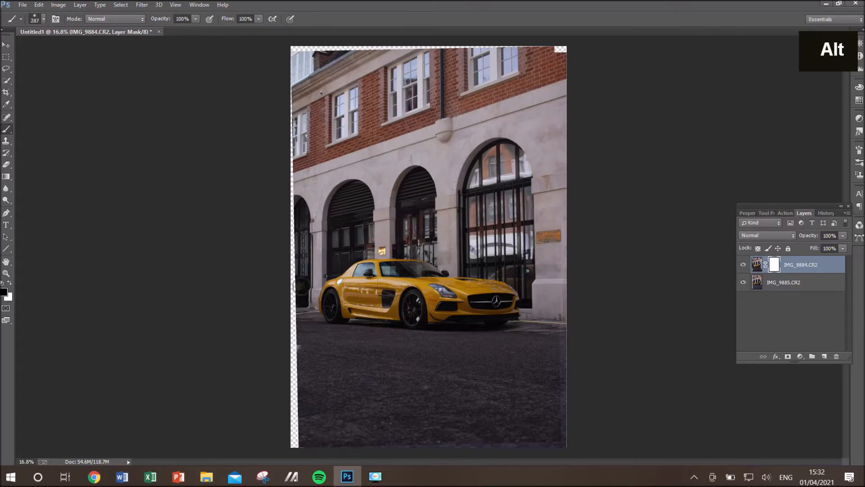
{"action": "right_click", "coordinate": [357, 319], "text": "alt"}
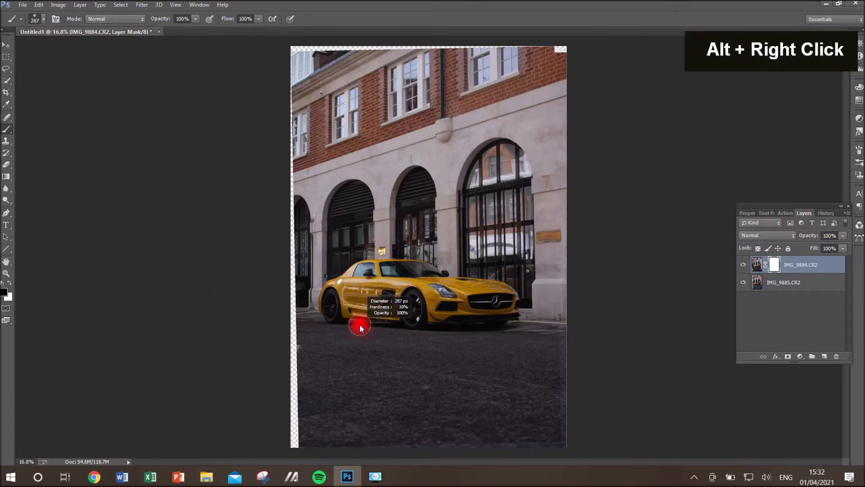
{"action": "right_click", "coordinate": [340, 306], "text": "alt"}
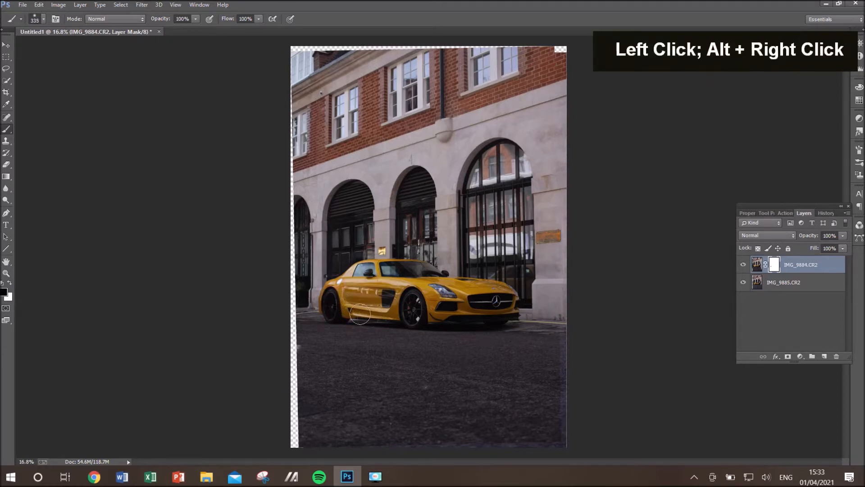
{"action": "key", "text": "ctrl"}
{"action": "key", "text": "ctrl+z"}
{"action": "key", "text": "ctrl+z"}
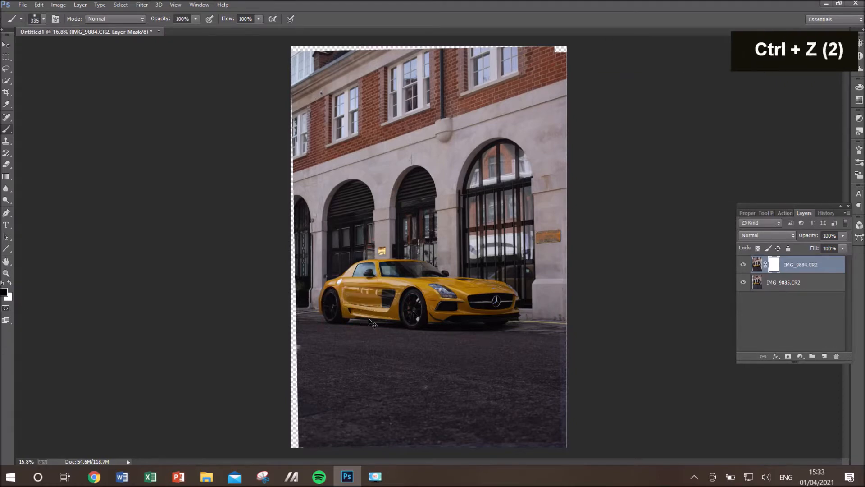
{"action": "left_click", "coordinate": [337, 299]}
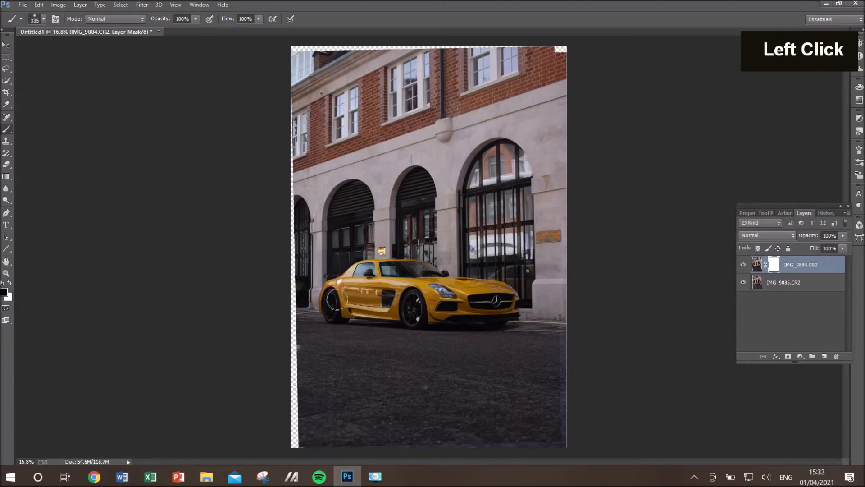
{"action": "right_click", "coordinate": [367, 307], "text": "alt"}
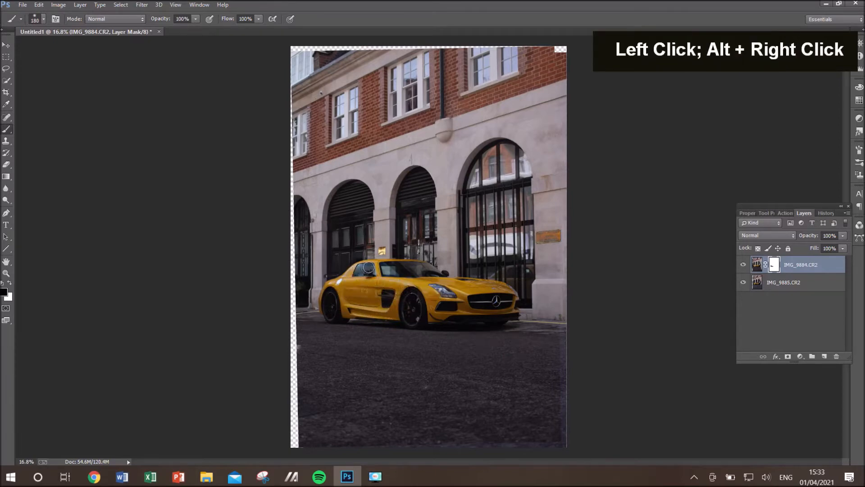
{"action": "left_click", "coordinate": [506, 314]}
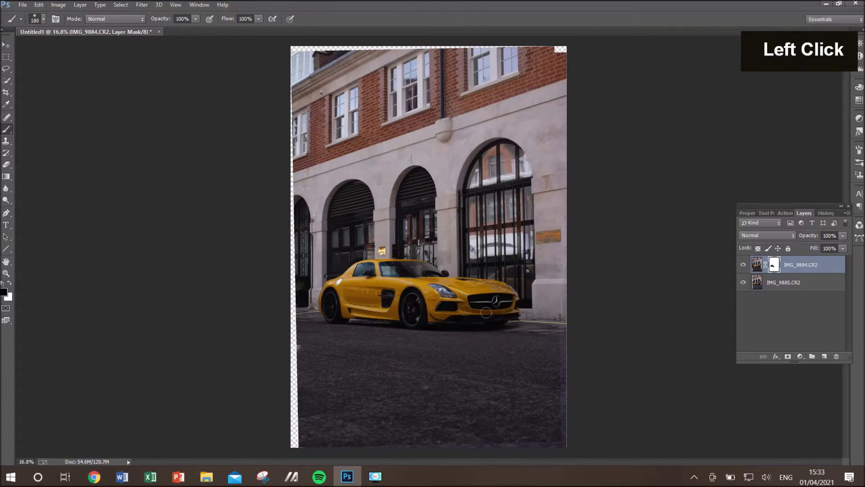
Compare the last mask stroke with undo and redo, and refine the mask on the car's side with a 101 px brush
{"action": "key", "text": "ctrl+z"}
{"action": "key", "text": "ctrl+z"}
{"action": "left_click", "coordinate": [383, 303]}
{"action": "double_click", "coordinate": [383, 302]}
{"action": "scroll", "coordinate": [361, 305], "scroll_direction": "up", "scroll_amount": 3}
{"action": "scroll", "coordinate": [361, 304], "scroll_direction": "up", "scroll_amount": 4}
{"action": "right_click", "coordinate": [363, 297], "text": "alt"}
{"action": "left_click", "coordinate": [373, 211]}
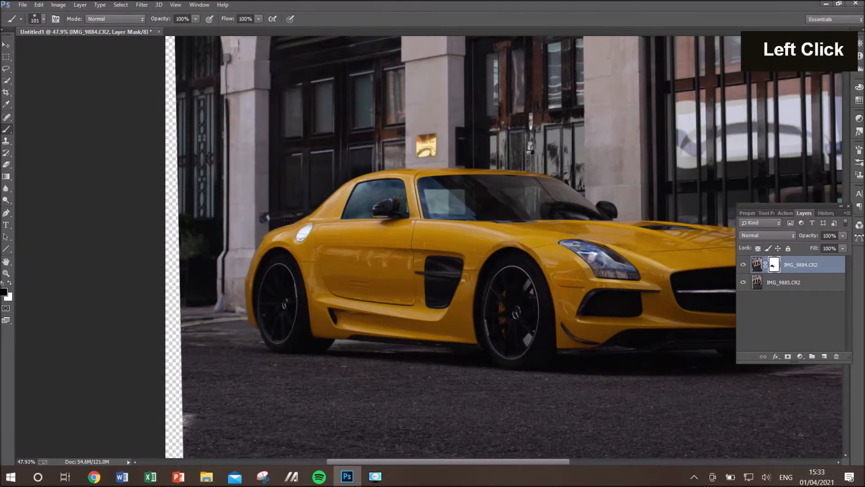
Check the blend by toggling the masked layer's visibility and touch up the mask around the rear wheel
{"action": "left_click", "coordinate": [744, 267]}
{"action": "left_click", "coordinate": [743, 267]}
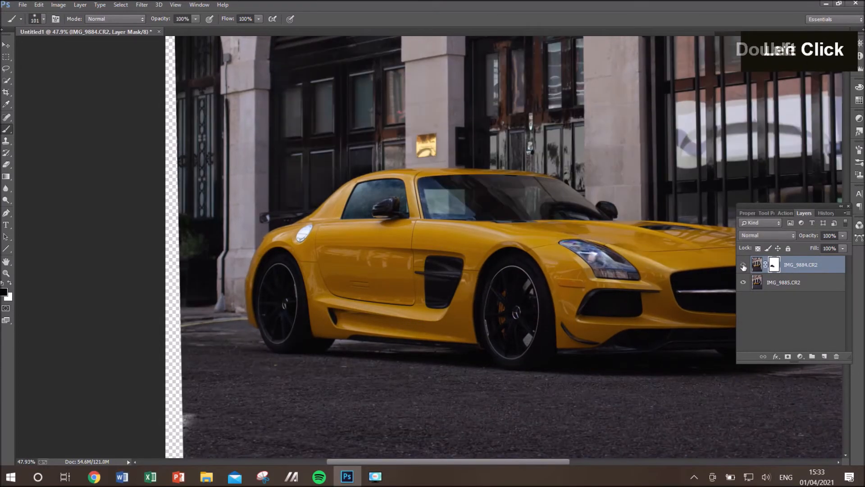
{"action": "left_click", "coordinate": [743, 267]}
{"action": "left_click", "coordinate": [743, 267]}
{"action": "left_click_drag", "start_coordinate": [277, 320], "coordinate": [296, 338]}
{"action": "key", "text": "ctrl+0"}
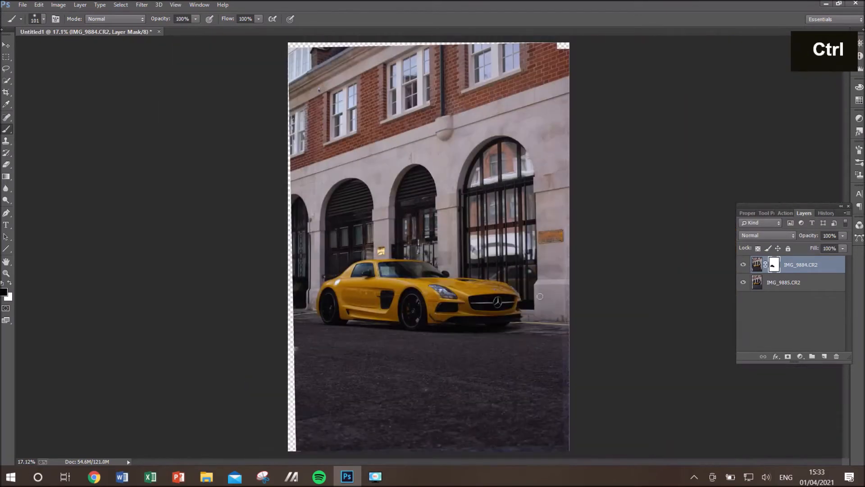
Save the document and stamp all visible layers into a new layer on top
{"action": "left_click", "coordinate": [757, 265]}
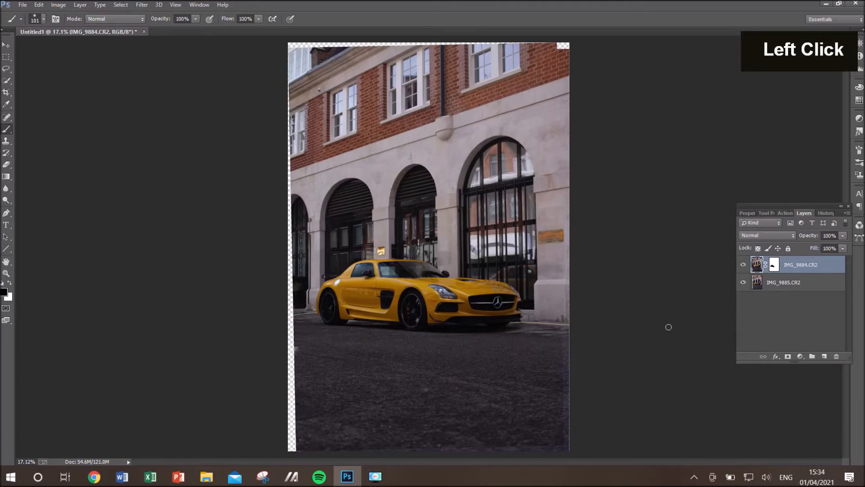
{"action": "key", "text": "ctrl+s"}
{"action": "key", "text": "ctrl+alt+shift+e"}
Straighten the merged layer in Camera Raw with Vertical -3 and Rotate +0.4, using the grid, and save the document
{"action": "key", "text": "ctrl+shift+a"}
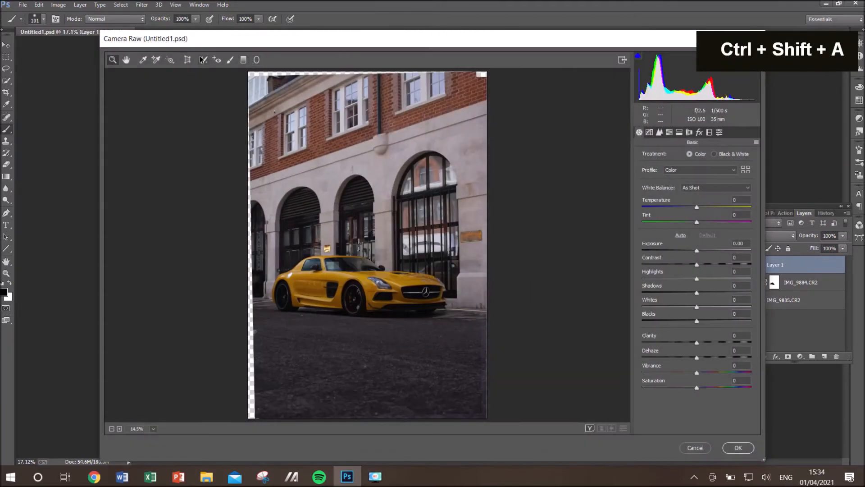
{"action": "left_click", "coordinate": [188, 59]}
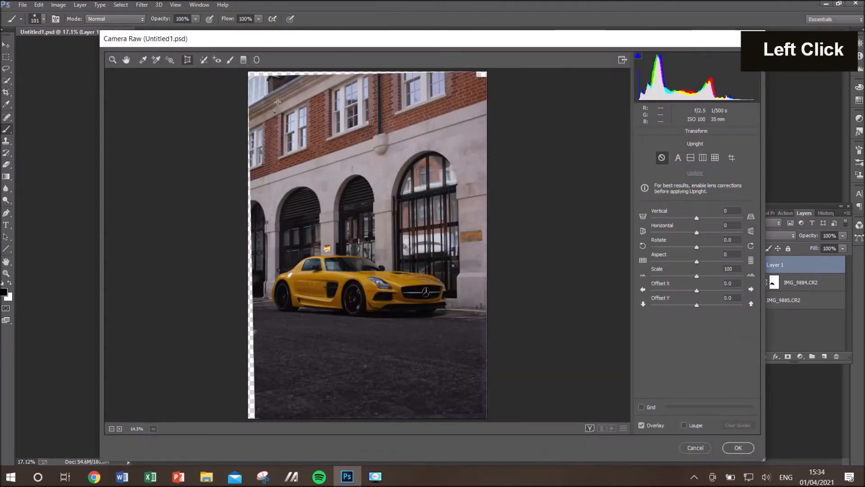
{"action": "left_click", "coordinate": [698, 219]}
{"action": "left_click", "coordinate": [697, 247]}
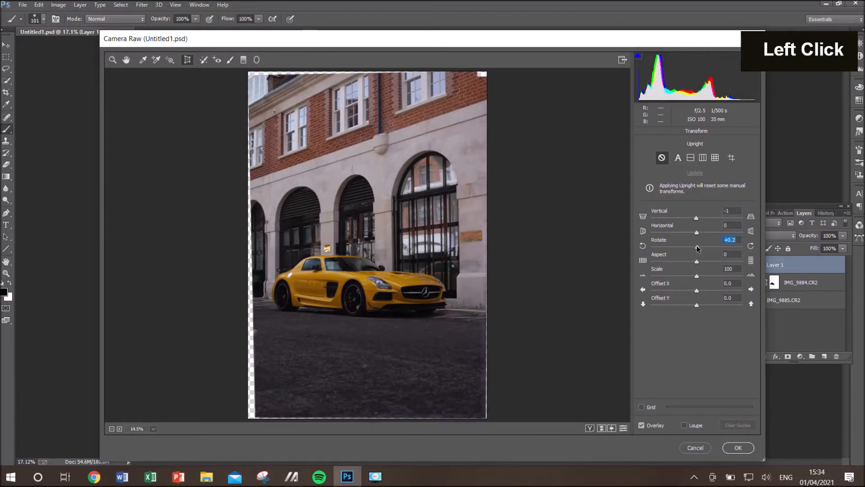
{"action": "left_click", "coordinate": [695, 219]}
{"action": "left_click", "coordinate": [698, 247]}
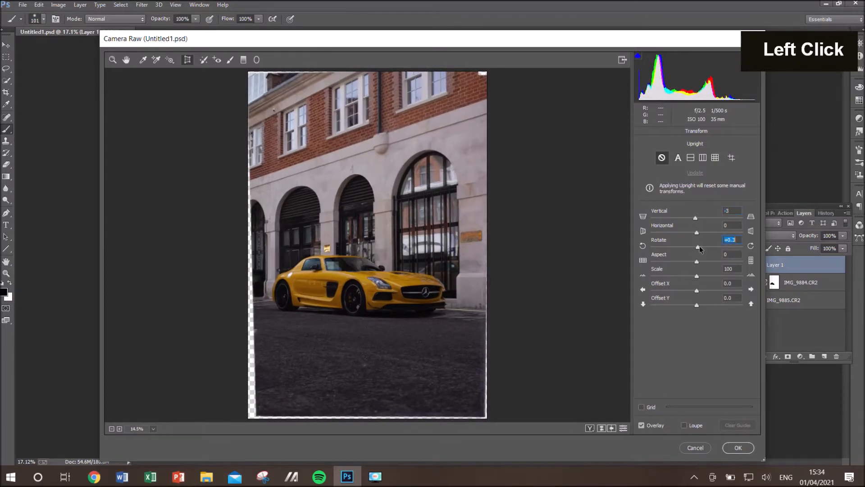
{"action": "left_click", "coordinate": [642, 407]}
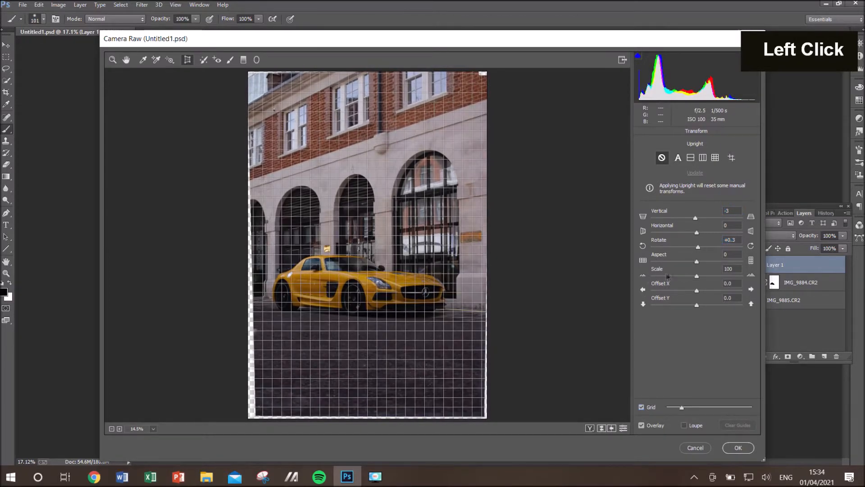
{"action": "left_click", "coordinate": [699, 247]}
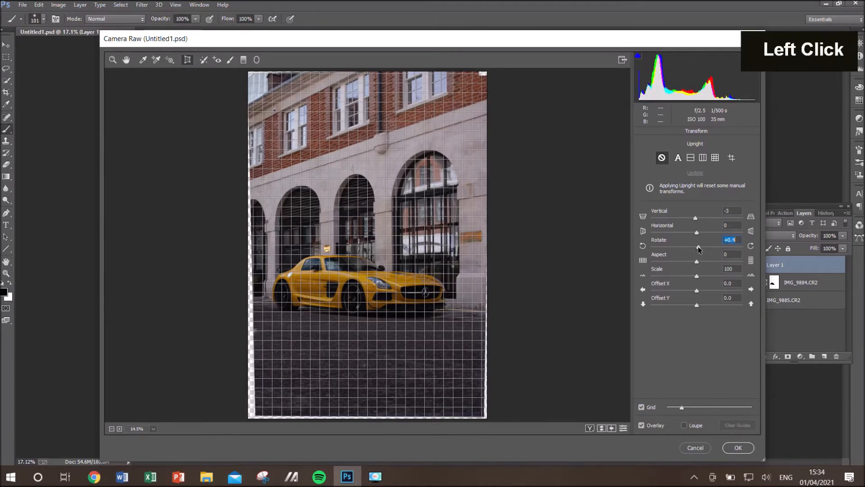
{"action": "left_click", "coordinate": [642, 407]}
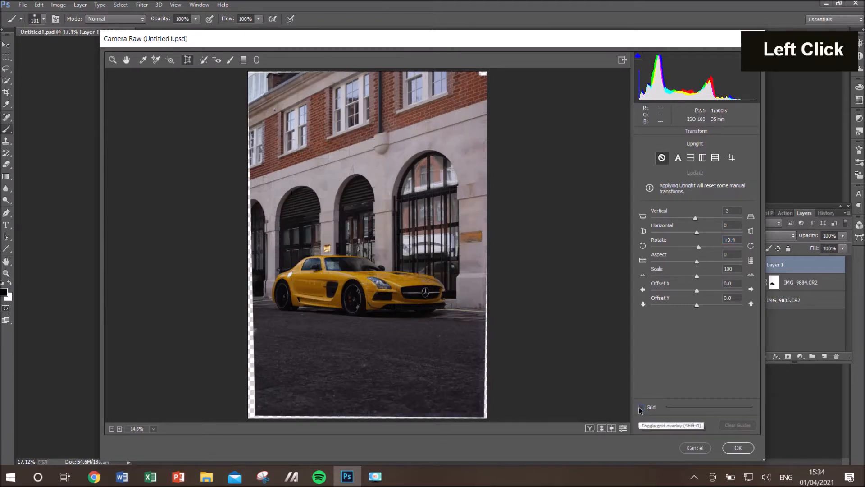
{"action": "double_click", "coordinate": [737, 451]}
{"action": "key", "text": "ctrl+s"}
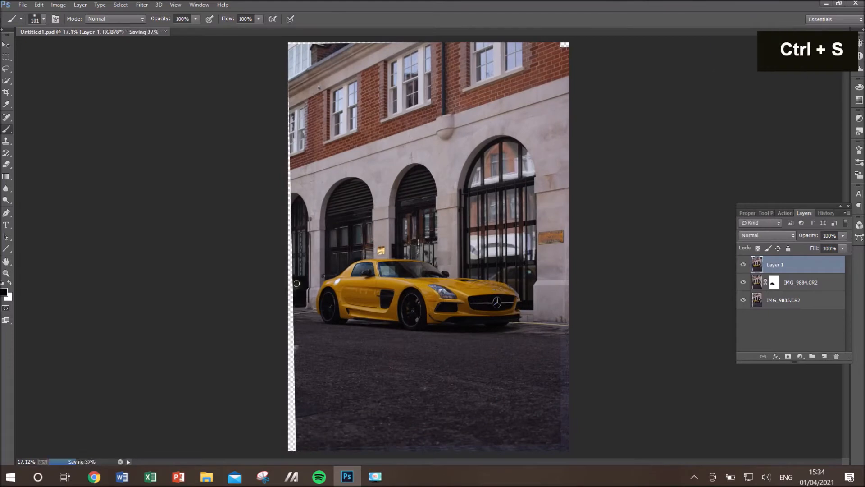
Crop the photo proportionally inward to trim most of the transparent borders and save the document
{"action": "left_click", "coordinate": [6, 92]}
{"action": "left_click_drag", "start_coordinate": [289, 453], "coordinate": [292, 450]}
{"action": "left_click_drag", "start_coordinate": [567, 46], "coordinate": [558, 53]}
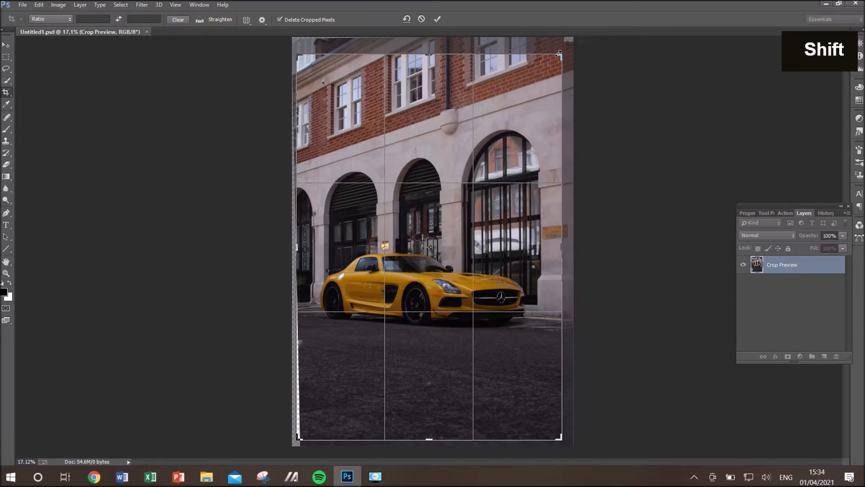
{"action": "left_click", "coordinate": [438, 19]}
{"action": "key", "text": "ctrl+s"}
{"action": "left_click", "coordinate": [6, 58]}
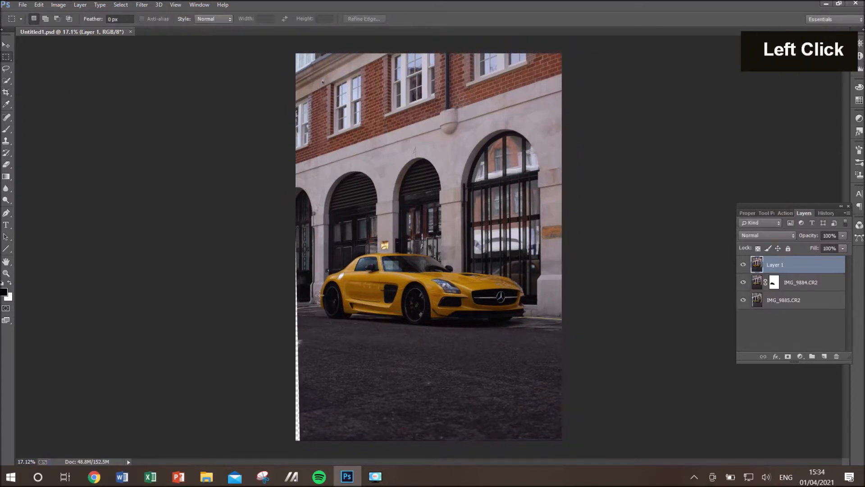
{"action": "left_click_drag", "start_coordinate": [243, 310], "coordinate": [243, 311]}
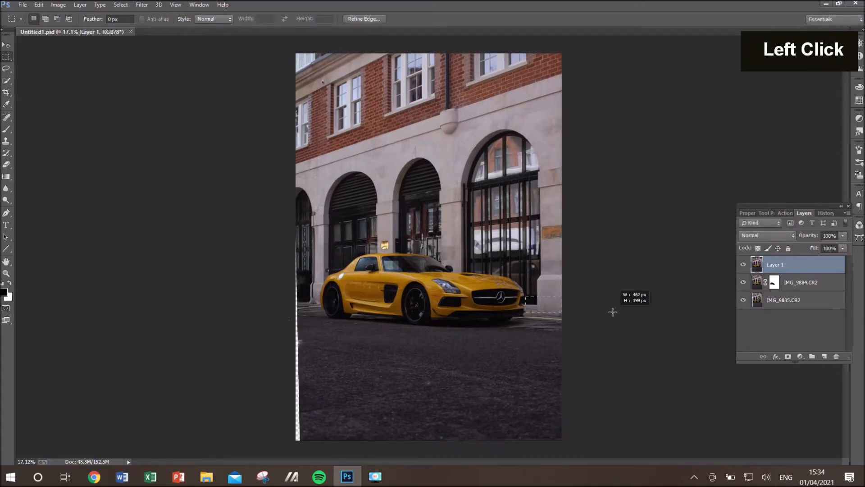
{"action": "key", "text": "ctrl+s"}
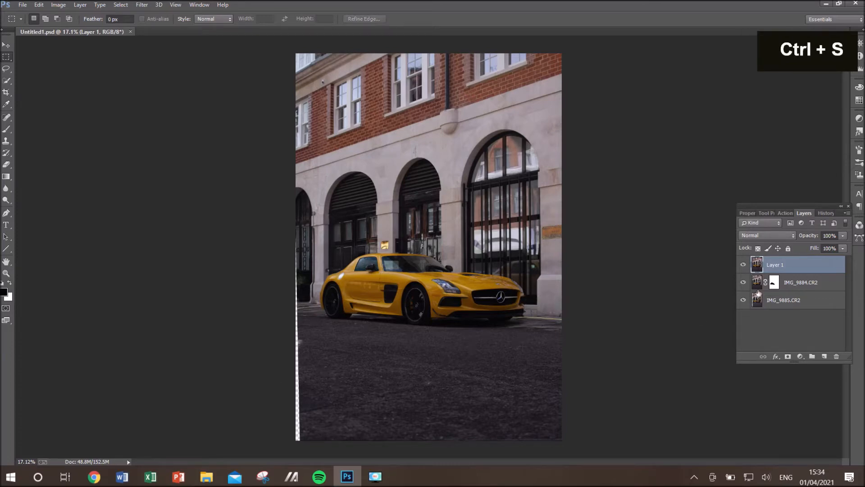
Choose the Clone Stamp, save the document and duplicate Layer 1 for retouching
{"action": "left_click", "coordinate": [6, 141]}
{"action": "key", "text": "ctrl+s"}
{"action": "key", "text": "ctrl+j"}
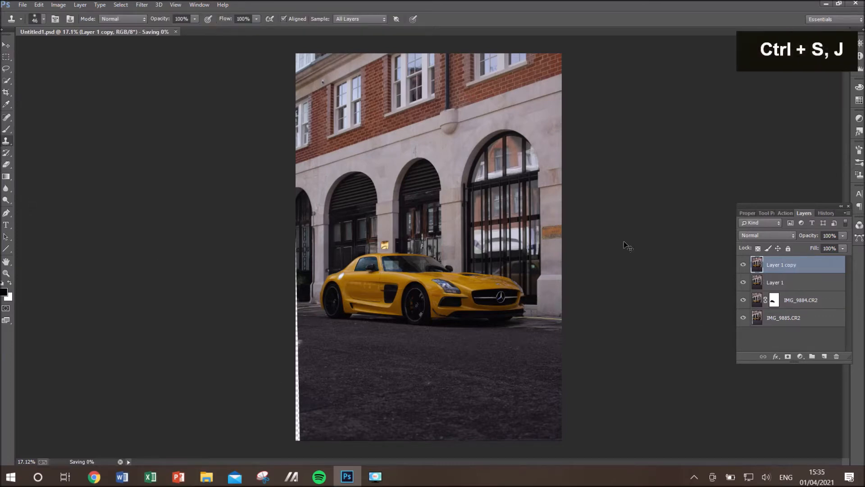
Clone clean asphalt over blemishes on the road in the foreground with a 139 px Clone Stamp
{"action": "right_click", "coordinate": [486, 374], "text": "alt"}
{"action": "left_click", "coordinate": [425, 381], "text": "alt"}
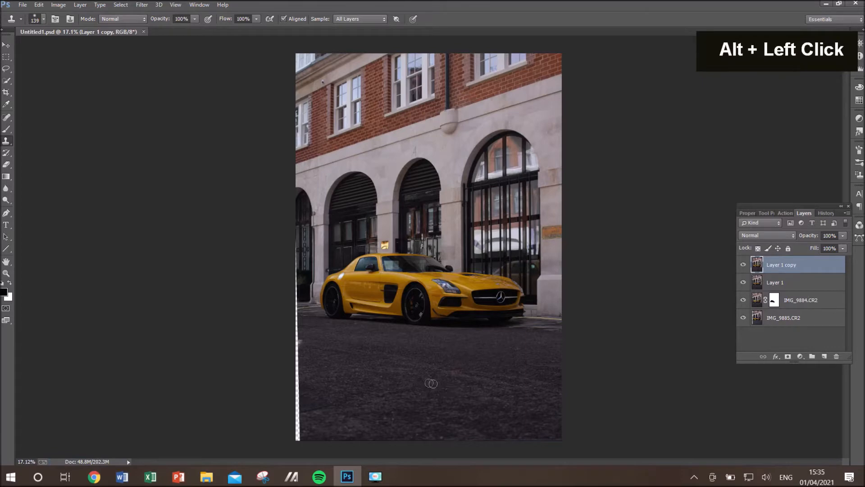
{"action": "left_click", "coordinate": [428, 421], "text": "alt"}
{"action": "left_click", "coordinate": [396, 419]}
{"action": "left_click", "coordinate": [431, 384]}
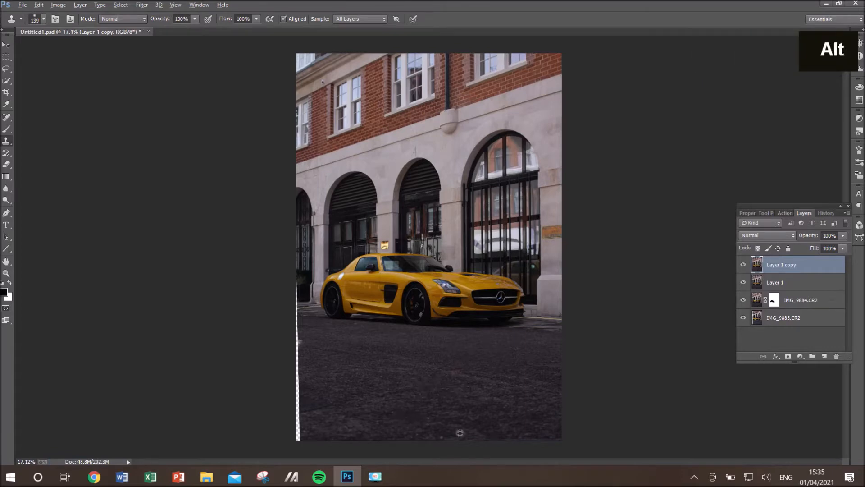
{"action": "left_click", "coordinate": [460, 432], "text": "alt"}
{"action": "left_click", "coordinate": [442, 437]}
Fill the transparent strip at the photo's lower-left corner with asphalt cloned from the nearby road
{"action": "scroll", "coordinate": [338, 411], "scroll_direction": "up", "scroll_amount": 3, "text": "alt"}
{"action": "scroll", "coordinate": [524, 361], "scroll_direction": "down", "scroll_amount": 2}
{"action": "left_click", "coordinate": [352, 361]}
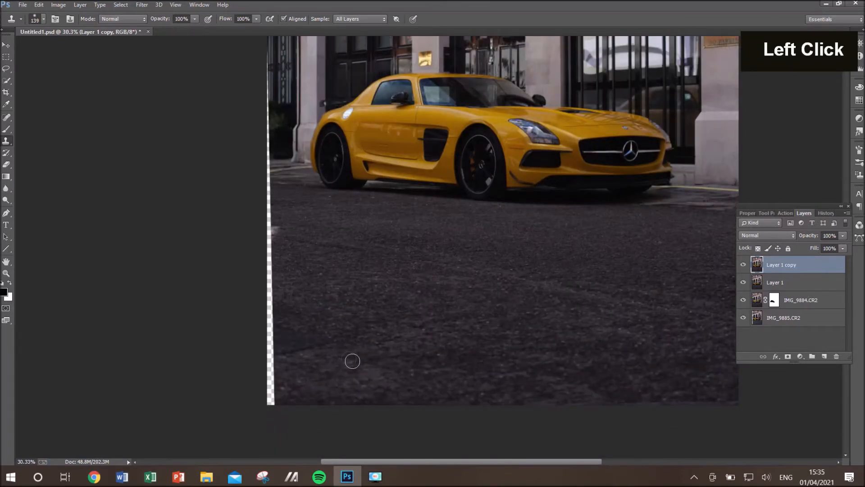
{"action": "left_click", "coordinate": [350, 389], "text": "alt"}
{"action": "left_click", "coordinate": [279, 378]}
{"action": "left_click", "coordinate": [311, 399], "text": "alt"}
{"action": "left_click_drag", "start_coordinate": [276, 400], "coordinate": [252, 406]}
{"action": "left_click", "coordinate": [425, 384], "text": "alt"}
{"action": "left_click_drag", "start_coordinate": [276, 344], "coordinate": [264, 330]}
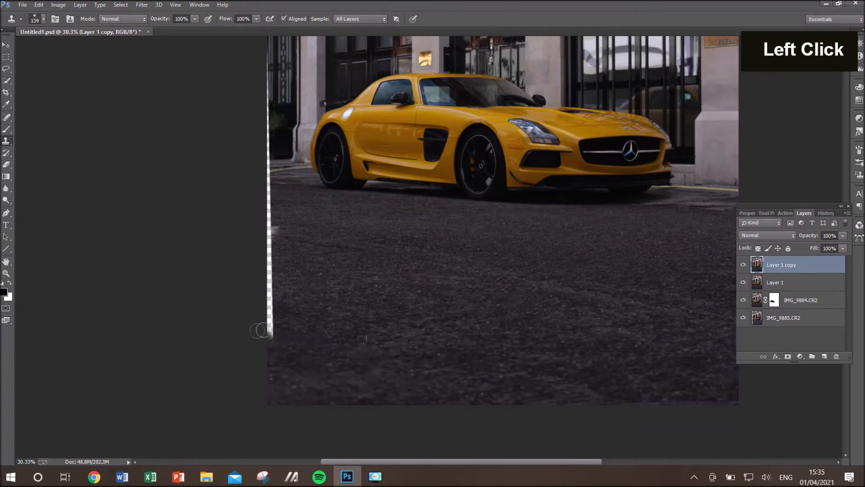
Clone nearby asphalt over the transparent strip along the photo's left edge, up to the top of the road, and save the document
{"action": "left_click", "coordinate": [271, 241], "text": "alt"}
{"action": "left_click", "coordinate": [279, 250]}
{"action": "scroll", "coordinate": [224, 300], "scroll_direction": "up", "scroll_amount": 5}
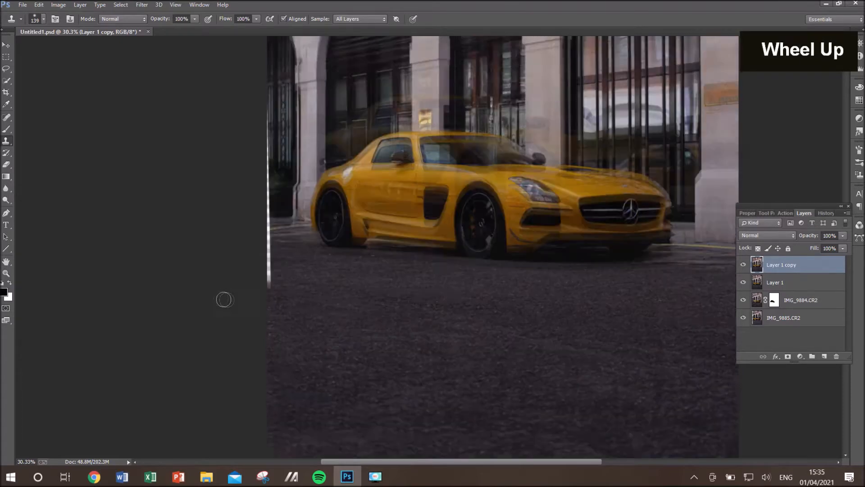
{"action": "scroll", "coordinate": [217, 234], "scroll_direction": "up", "scroll_amount": 3}
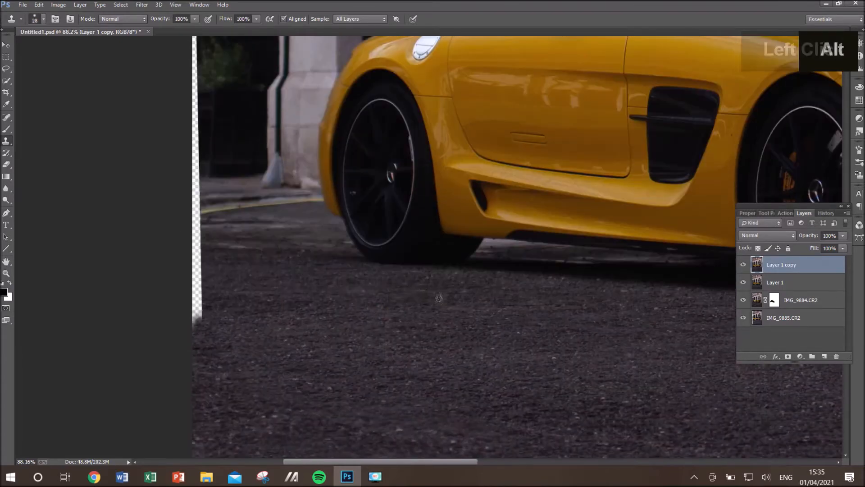
{"action": "right_click", "coordinate": [294, 303], "text": "alt"}
{"action": "left_click", "coordinate": [294, 303], "text": "alt"}
{"action": "left_click_drag", "start_coordinate": [196, 323], "coordinate": [195, 311]}
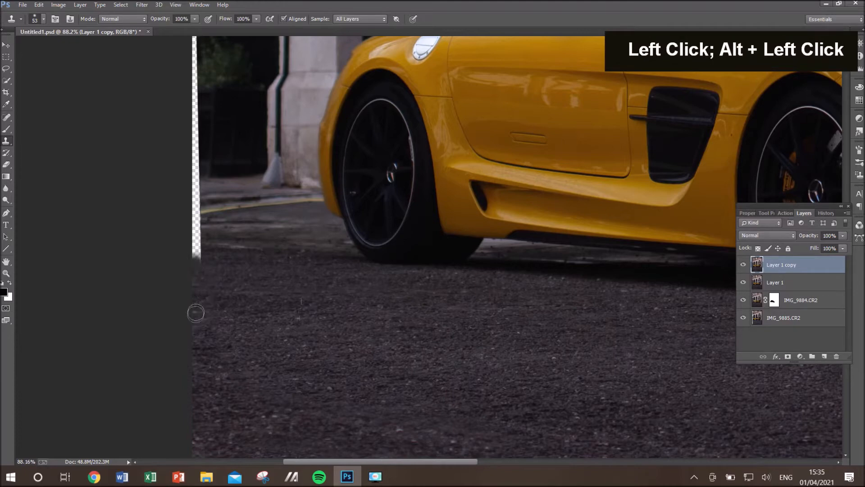
{"action": "left_click", "coordinate": [179, 252]}
{"action": "mouse_move", "coordinate": [258, 258]}
{"action": "left_mouse_down"}
{"action": "mouse_move", "coordinate": [197, 242]}
{"action": "mouse_move", "coordinate": [201, 231]}
{"action": "mouse_move", "coordinate": [230, 243]}
{"action": "mouse_move", "coordinate": [217, 259]}
{"action": "mouse_move", "coordinate": [193, 249]}
{"action": "left_mouse_up"}
{"action": "key", "text": "ctrl+s"}
Extend the pavement and yellow kerb line to the photo's left edge with a 33 px Clone Stamp
{"action": "scroll", "coordinate": [198, 241], "scroll_direction": "up", "scroll_amount": 3}
{"action": "right_click", "coordinate": [221, 258], "text": "alt"}
{"action": "left_click", "coordinate": [225, 266], "text": "alt"}
{"action": "left_click_drag", "start_coordinate": [193, 218], "coordinate": [197, 308]}
{"action": "left_click", "coordinate": [218, 287], "text": "alt"}
{"action": "left_click", "coordinate": [207, 305], "text": "alt"}
{"action": "left_click", "coordinate": [225, 304], "text": "alt"}
{"action": "double_click", "coordinate": [196, 310]}
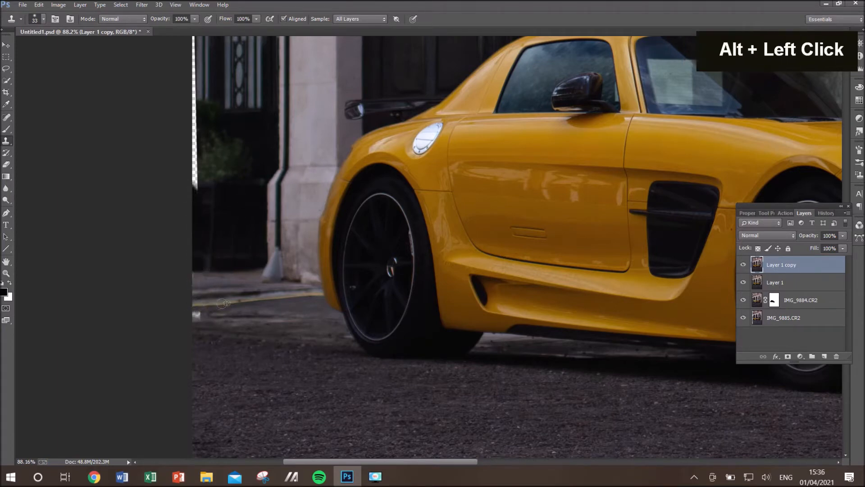
Clone paving over the remaining gap just below the yellow line at the photo's left edge
{"action": "left_click", "coordinate": [212, 313], "text": "alt"}
{"action": "left_click", "coordinate": [197, 314]}
{"action": "left_click", "coordinate": [238, 316], "text": "alt"}
{"action": "left_click", "coordinate": [207, 315]}
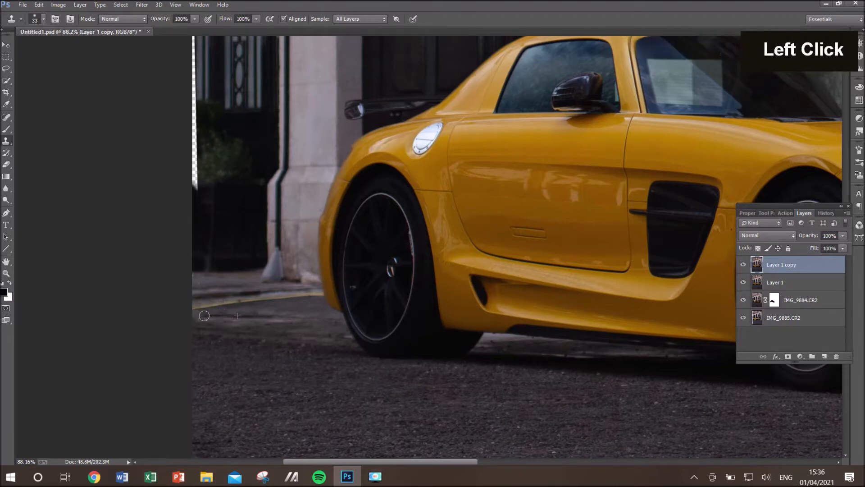
{"action": "left_click", "coordinate": [346, 339]}
{"action": "key", "text": "ctrl+z"}
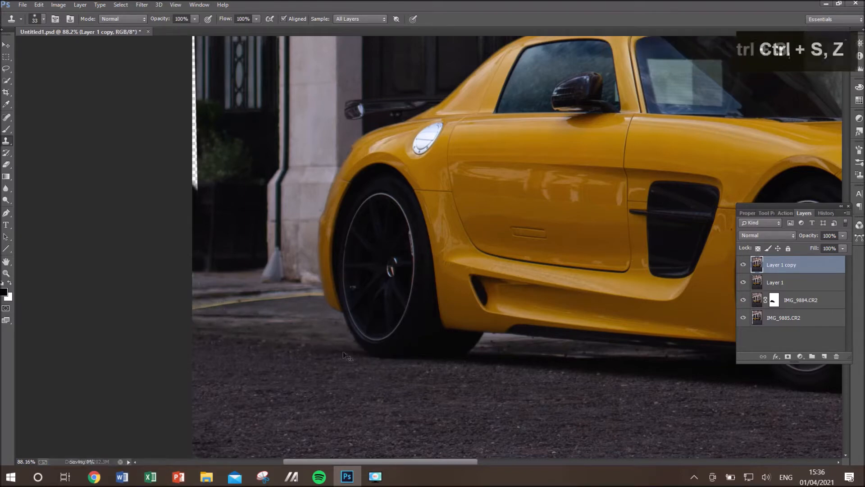
Fill the transparent strip beside the planter and dark railings up the photo's left edge with cloned facade detail
{"action": "left_click", "coordinate": [316, 355], "text": "alt"}
{"action": "scroll", "coordinate": [303, 354], "scroll_direction": "up", "scroll_amount": 1}
{"action": "scroll", "coordinate": [303, 355], "scroll_direction": "up", "scroll_amount": 1}
{"action": "left_click", "coordinate": [192, 329], "text": "alt"}
{"action": "scroll", "coordinate": [194, 315], "scroll_direction": "up", "scroll_amount": 2}
{"action": "left_click", "coordinate": [211, 272], "text": "alt"}
{"action": "left_click", "coordinate": [195, 256]}
{"action": "scroll", "coordinate": [193, 275], "scroll_direction": "up", "scroll_amount": 2}
{"action": "scroll", "coordinate": [198, 281], "scroll_direction": "up", "scroll_amount": 3}
{"action": "left_click", "coordinate": [252, 310], "text": "alt"}
{"action": "left_click", "coordinate": [196, 312]}
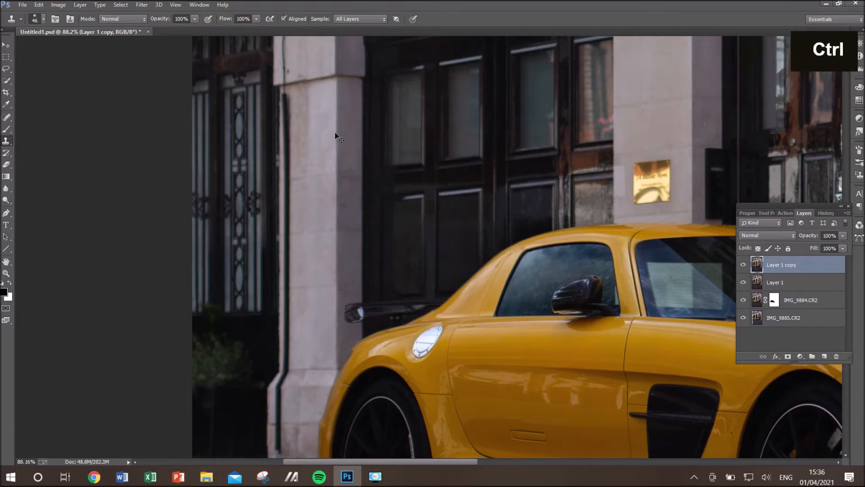
Clone asphalt over the uneven patches along the road's left edge with a 190 px Clone Stamp and save the document
{"action": "key", "text": "ctrl+0"}
{"action": "left_click", "coordinate": [324, 367], "text": "alt"}
{"action": "double_click", "coordinate": [284, 348]}
{"action": "left_click", "coordinate": [331, 428], "text": "alt"}
{"action": "left_click", "coordinate": [288, 399]}
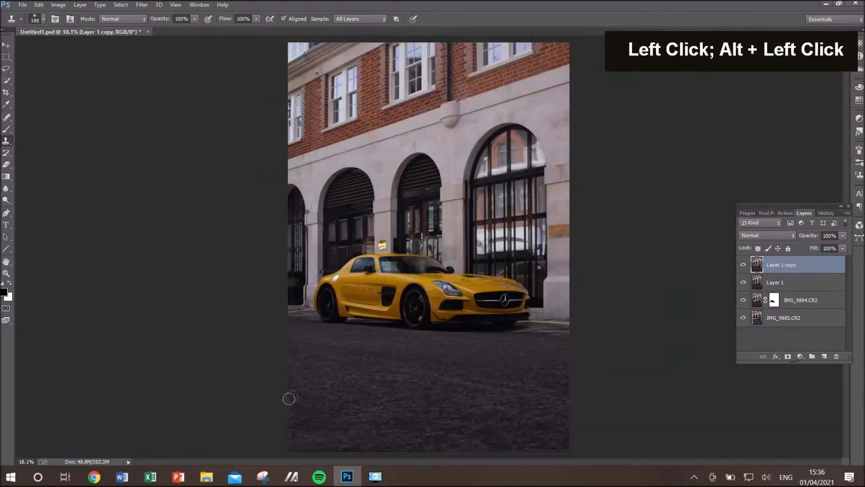
{"action": "key", "text": "ctrl+s"}
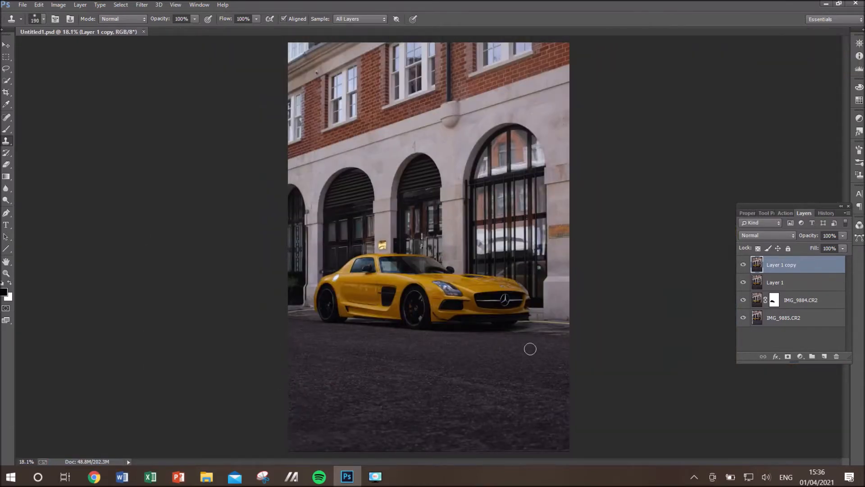
{"action": "key", "text": "ctrl+s"}
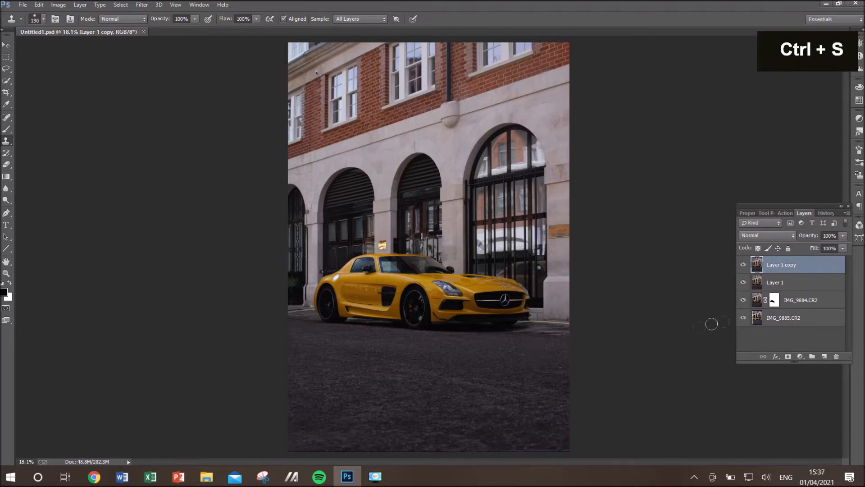
Select the yellow car's body and wheels with a 210 px Quick Selection brush
{"action": "key", "text": "w"}
{"action": "right_click", "coordinate": [406, 270], "text": "alt"}
{"action": "left_click", "coordinate": [332, 310]}
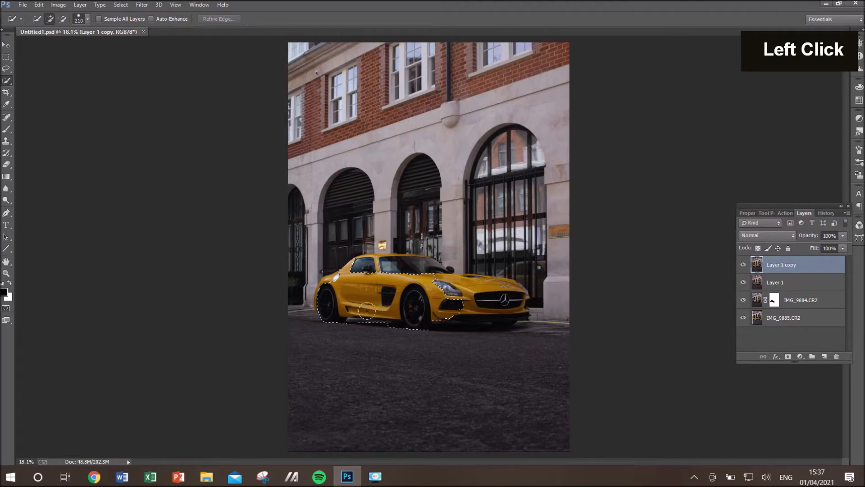
{"action": "mouse_move", "coordinate": [491, 313]}
{"action": "left_mouse_down"}
{"action": "mouse_move", "coordinate": [515, 294]}
{"action": "mouse_move", "coordinate": [370, 265]}
{"action": "mouse_move", "coordinate": [387, 274]}
{"action": "mouse_move", "coordinate": [412, 266]}
{"action": "left_mouse_up"}
Refine the car selection along the windscreen, roofline and rear edge with a 67 px Quick Selection brush
{"action": "right_click", "coordinate": [442, 273], "text": "alt"}
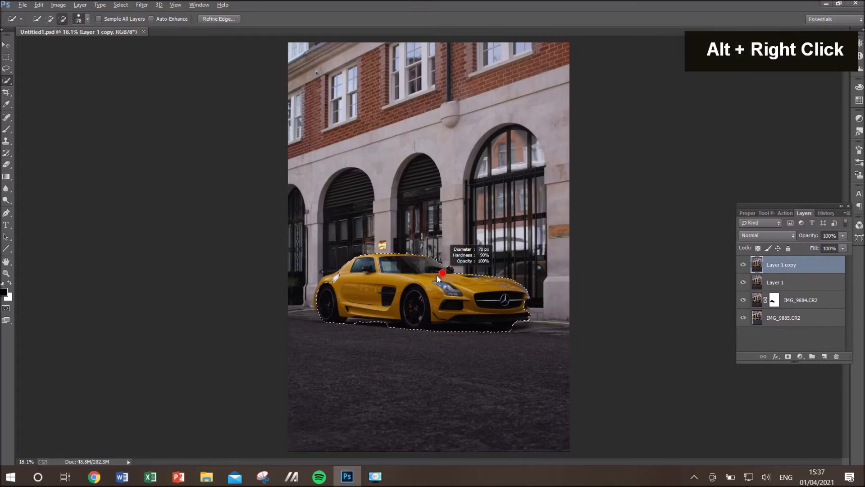
{"action": "left_click", "coordinate": [434, 252]}
{"action": "left_click", "coordinate": [432, 253], "text": "alt"}
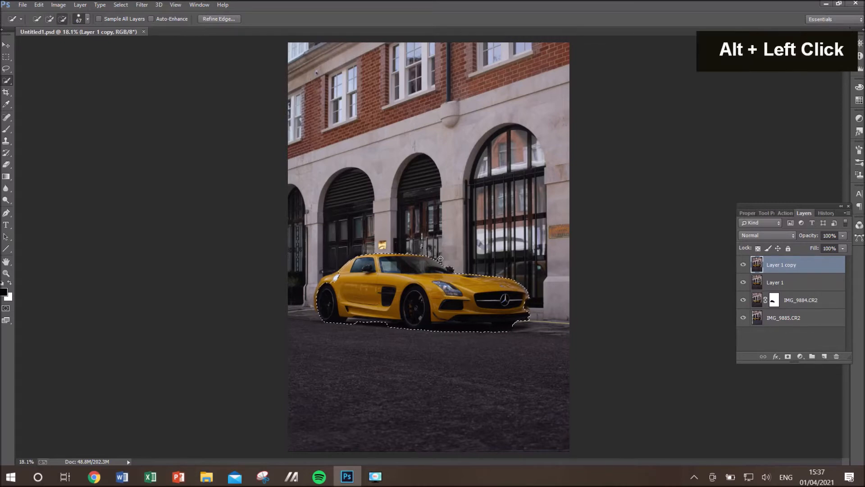
{"action": "left_click", "coordinate": [407, 251], "text": "alt"}
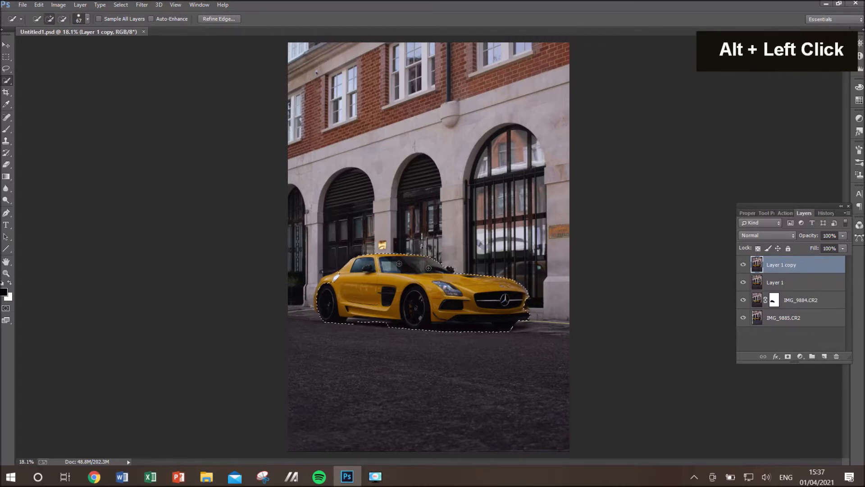
{"action": "left_click", "coordinate": [316, 284]}
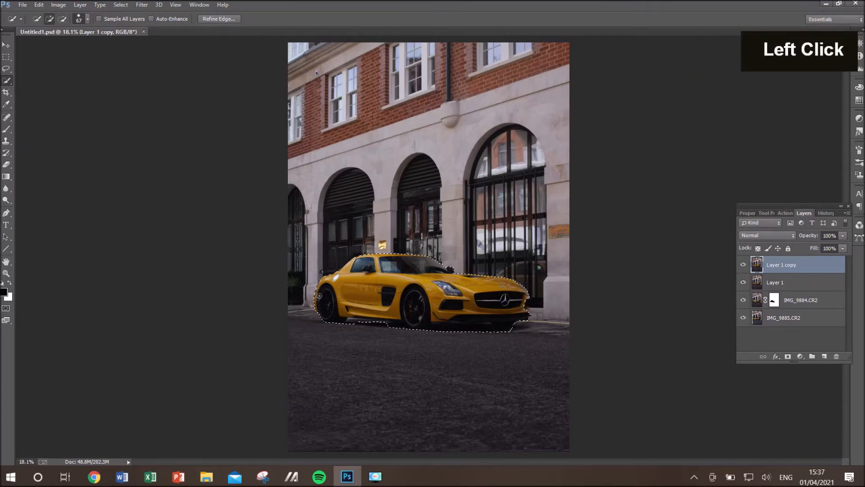
Refine the selection under the side sill and around the rear wheel, and add the rear spoiler
{"action": "scroll", "coordinate": [356, 322], "scroll_direction": "up", "scroll_amount": 3, "text": "alt"}
{"action": "left_click", "coordinate": [350, 322]}
{"action": "left_click", "coordinate": [340, 315], "text": "alt"}
{"action": "left_click", "coordinate": [428, 316]}
{"action": "scroll", "coordinate": [312, 276], "scroll_direction": "up", "scroll_amount": 2, "text": "alt"}
{"action": "right_click", "coordinate": [338, 264], "text": "alt"}
{"action": "left_click_drag", "start_coordinate": [267, 265], "coordinate": [311, 257]}
{"action": "left_click", "coordinate": [258, 275], "text": "alt"}
{"action": "left_click", "coordinate": [265, 273], "text": "alt"}
{"action": "left_click", "coordinate": [261, 260]}
{"action": "right_click", "coordinate": [262, 259], "text": "alt"}
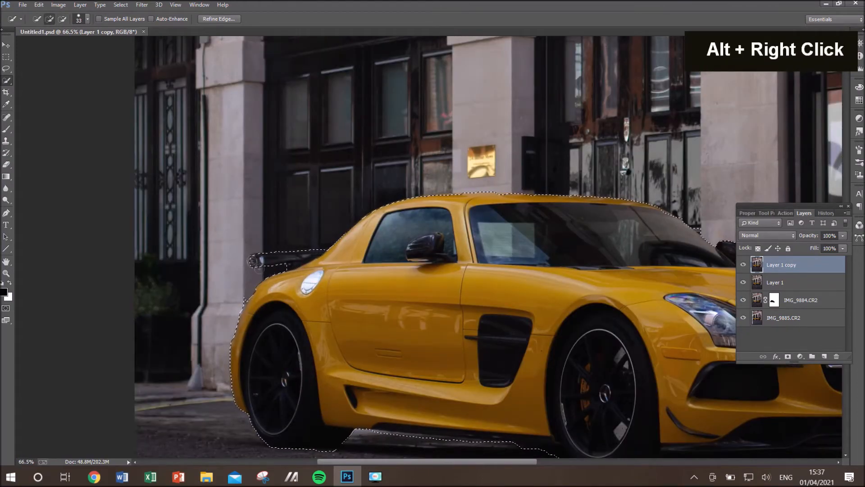
Add the car's far wing mirror to the selection and clean up the edge where it meets the bonnet
{"action": "left_click_drag", "start_coordinate": [703, 266], "coordinate": [384, 252]}
{"action": "left_click", "coordinate": [424, 249]}
{"action": "left_click", "coordinate": [433, 251], "text": "alt"}
{"action": "left_click", "coordinate": [430, 257]}
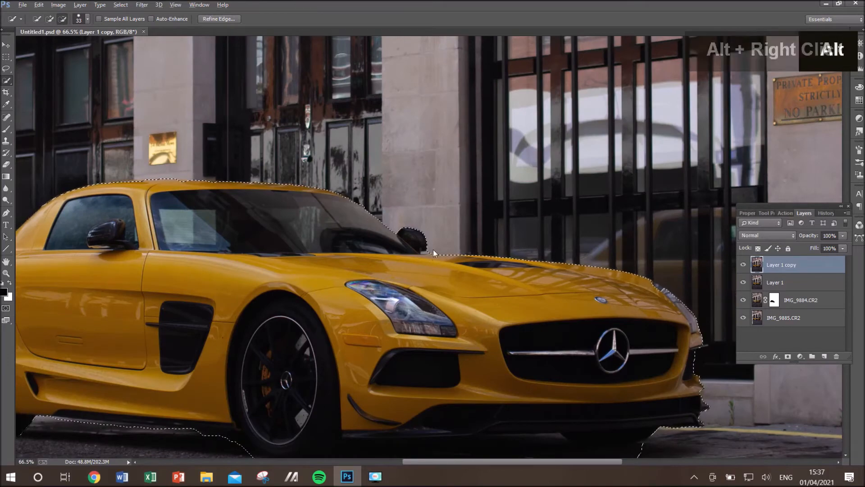
{"action": "right_click", "coordinate": [434, 250], "text": "alt"}
Refine the selection around the far headlight, the front bumper's outer edge and the splitter with a 24 px brush
{"action": "left_click", "coordinate": [657, 285]}
{"action": "scroll", "coordinate": [733, 369], "scroll_direction": "up", "scroll_amount": 2, "text": "alt"}
{"action": "mouse_move", "coordinate": [733, 369]}
{"action": "left_mouse_down"}
{"action": "mouse_move", "coordinate": [498, 341]}
{"action": "mouse_move", "coordinate": [527, 360]}
{"action": "mouse_move", "coordinate": [555, 311]}
{"action": "left_mouse_up"}
{"action": "left_click", "coordinate": [430, 327]}
{"action": "left_click", "coordinate": [467, 282], "text": "alt"}
{"action": "left_click", "coordinate": [446, 296]}
{"action": "left_click_drag", "start_coordinate": [429, 387], "coordinate": [429, 416]}
{"action": "left_click", "coordinate": [436, 297]}
{"action": "scroll", "coordinate": [355, 195], "scroll_direction": "down", "scroll_amount": 3}
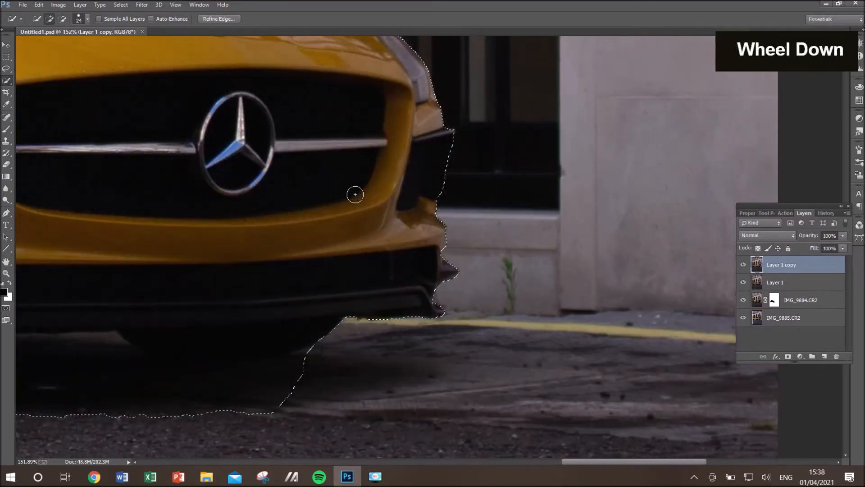
Copy the selected car to a new layer and save the document
{"action": "key", "text": "ctrl+0"}
{"action": "key", "text": "ctrl+j"}
{"action": "key", "text": "ctrl+s"}
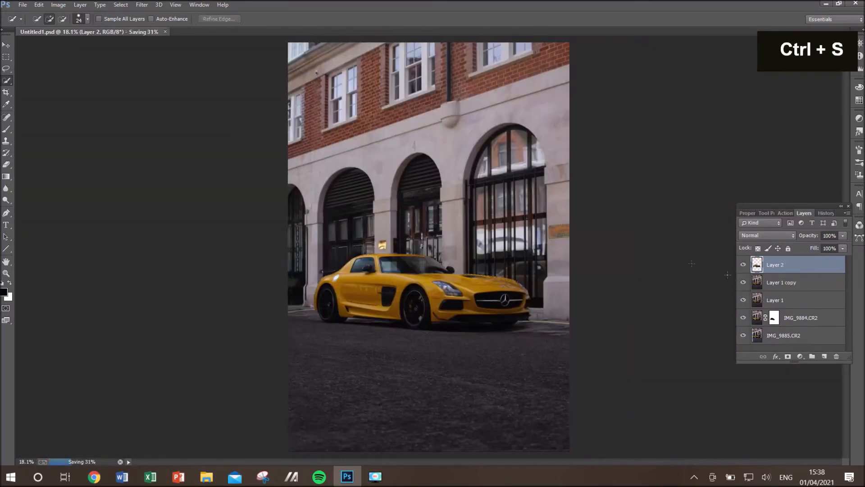
Hide every layer except Layer 2 and set the Eraser to a hard round brush with 100% hardness
{"action": "left_click_drag", "start_coordinate": [744, 282], "coordinate": [743, 335]}
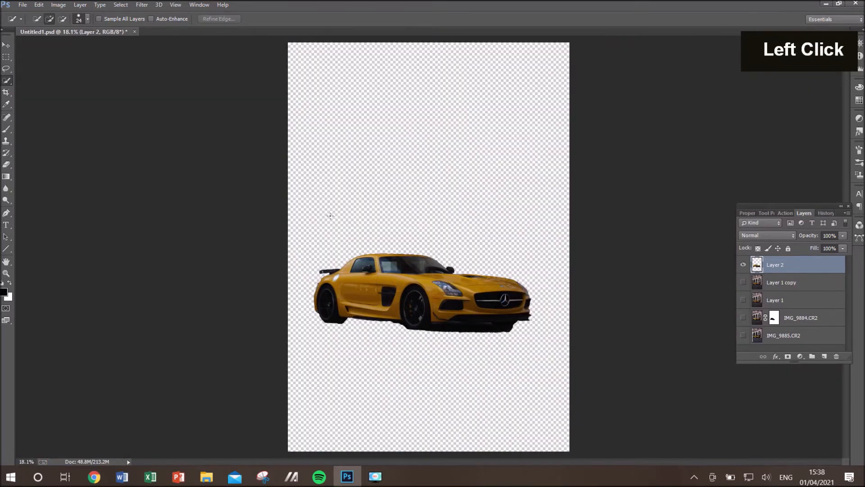
{"action": "left_click", "coordinate": [7, 167]}
{"action": "right_click", "coordinate": [397, 342]}
{"action": "left_click", "coordinate": [426, 406]}
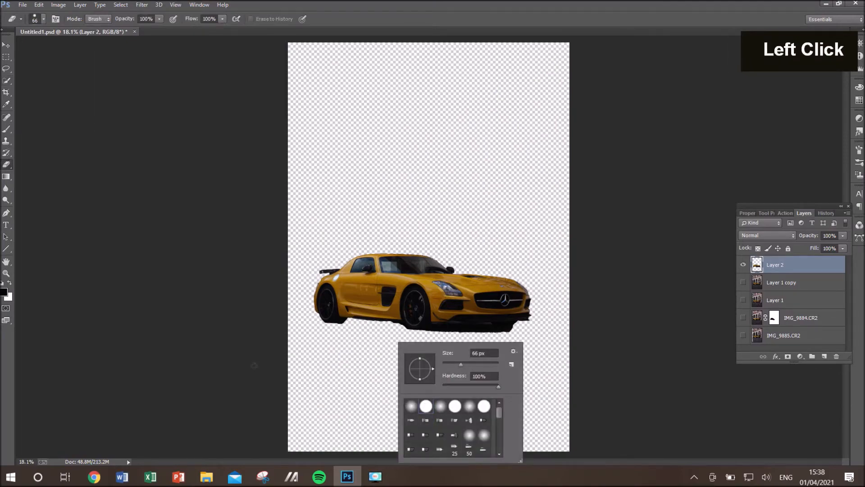
Erase the leftover road shadow beneath the car's sill, front wheel and bumper with a 51 px Eraser
{"action": "right_click", "coordinate": [326, 330], "text": "alt"}
{"action": "scroll", "coordinate": [389, 327], "scroll_direction": "up", "scroll_amount": 5, "text": "alt"}
{"action": "right_click", "coordinate": [492, 315], "text": "alt"}
{"action": "scroll", "coordinate": [410, 325], "scroll_direction": "up", "scroll_amount": 5, "text": "alt"}
{"action": "left_click_drag", "start_coordinate": [563, 350], "coordinate": [285, 360]}
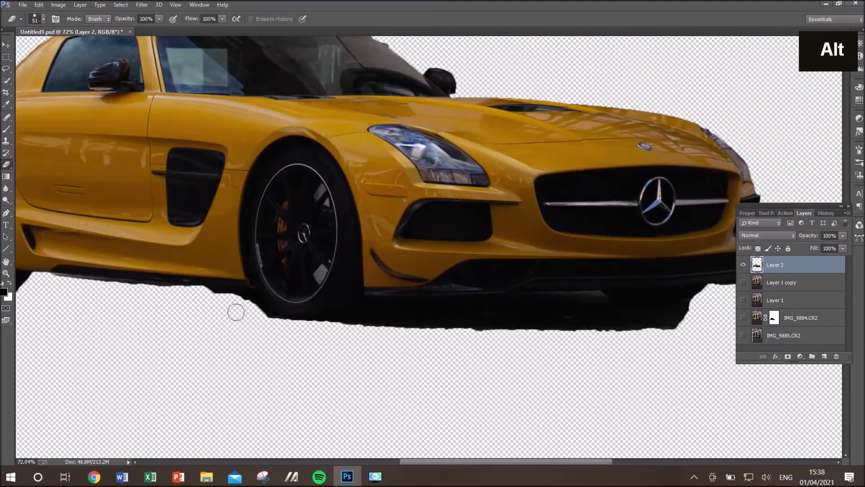
{"action": "left_click", "coordinate": [236, 299]}
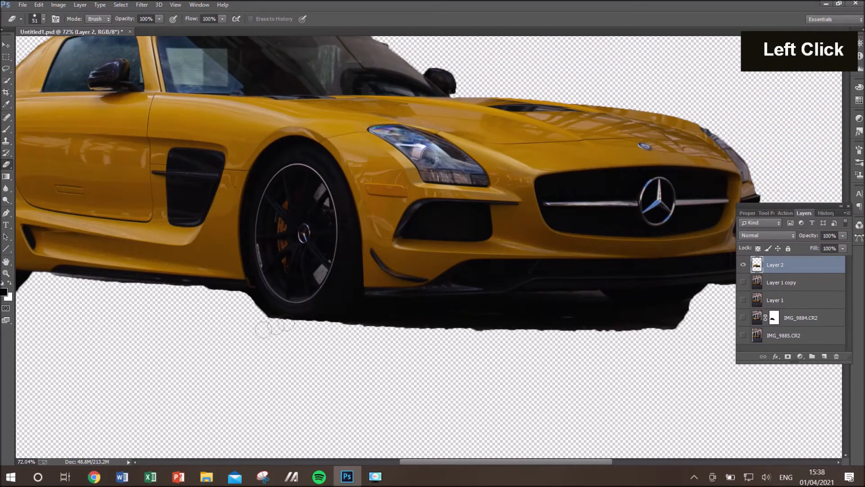
{"action": "left_click", "coordinate": [395, 310]}
{"action": "mouse_move", "coordinate": [412, 307]}
{"action": "left_mouse_down"}
{"action": "mouse_move", "coordinate": [613, 301]}
{"action": "mouse_move", "coordinate": [649, 326]}
{"action": "mouse_move", "coordinate": [408, 330]}
{"action": "mouse_move", "coordinate": [569, 318]}
{"action": "mouse_move", "coordinate": [357, 355]}
{"action": "left_mouse_up"}
Save the document and compare the cutout's lower edge against Layer 1 copy
{"action": "key", "text": "ctrl+s"}
{"action": "key", "text": "ctrl+0"}
{"action": "scroll", "coordinate": [469, 330], "scroll_direction": "up", "scroll_amount": 18}
{"action": "left_click", "coordinate": [743, 283]}
{"action": "left_click", "coordinate": [744, 283]}
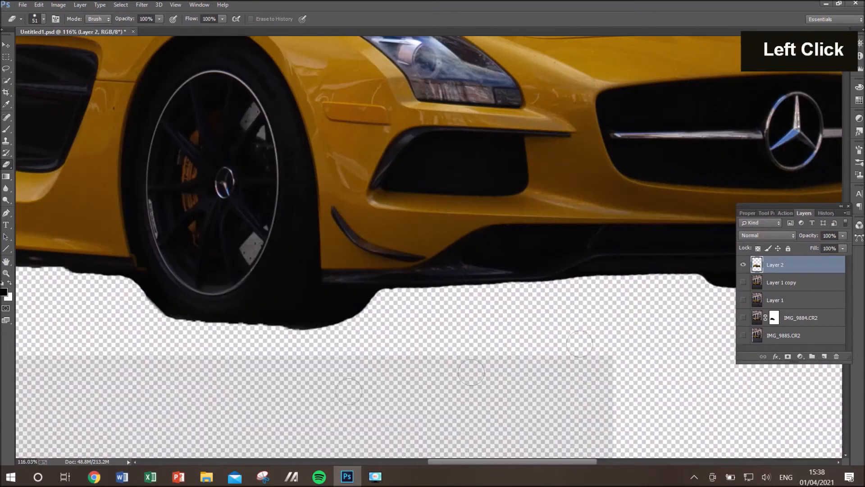
Show all the hidden layers beneath the car cutout again and save the document
{"action": "key", "text": "ctrl+s"}
{"action": "key", "text": "ctrl+0"}
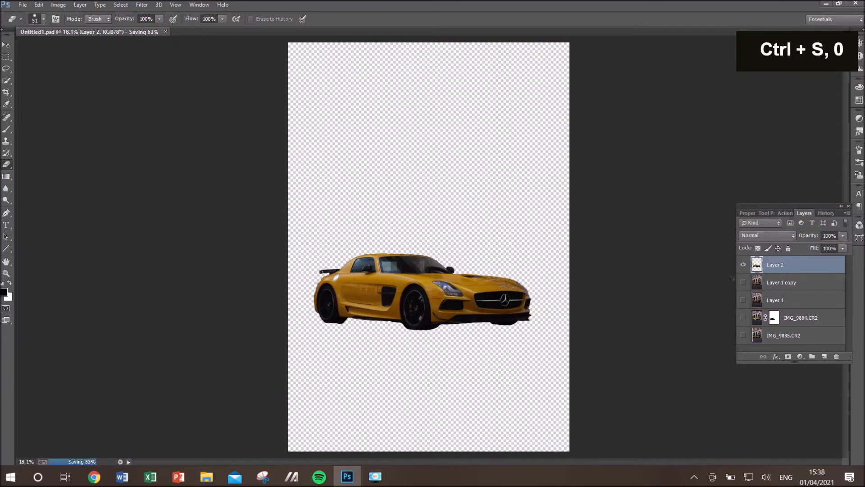
{"action": "left_click_drag", "start_coordinate": [743, 283], "coordinate": [744, 336]}
{"action": "key", "text": "ctrl+s"}
Apply Camera Raw to Layer 1 copy with Exposure +0.15, Contrast +2, Highlights -5, Shadows +25, Whites +19 and Blacks +23
{"action": "left_click", "coordinate": [790, 282]}
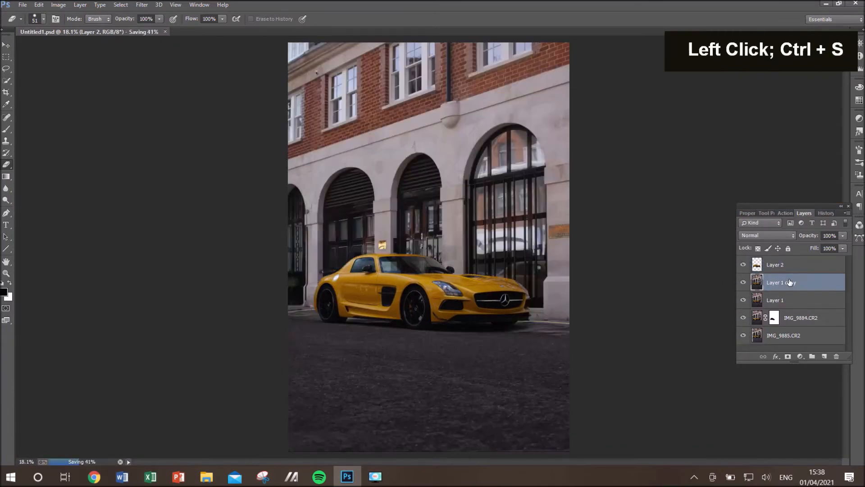
{"action": "key", "text": "ctrl+shift+a"}
{"action": "left_click", "coordinate": [699, 250]}
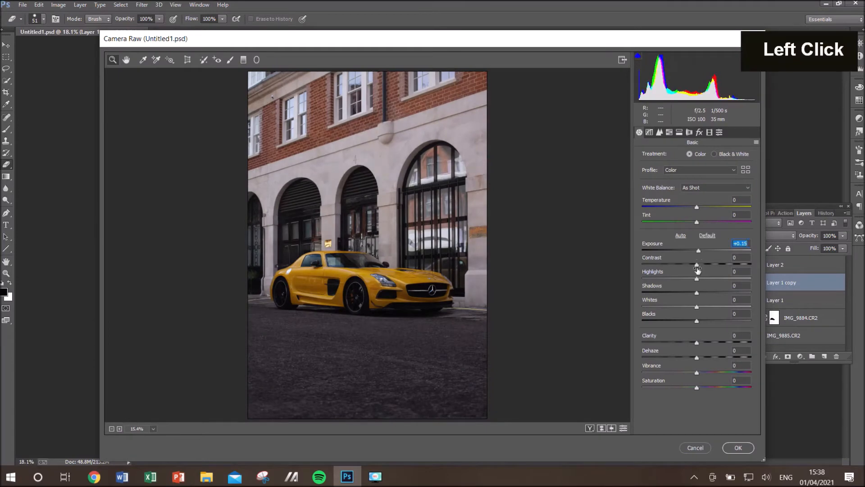
{"action": "left_click_drag", "start_coordinate": [699, 291], "coordinate": [707, 307]}
{"action": "left_click", "coordinate": [709, 321]}
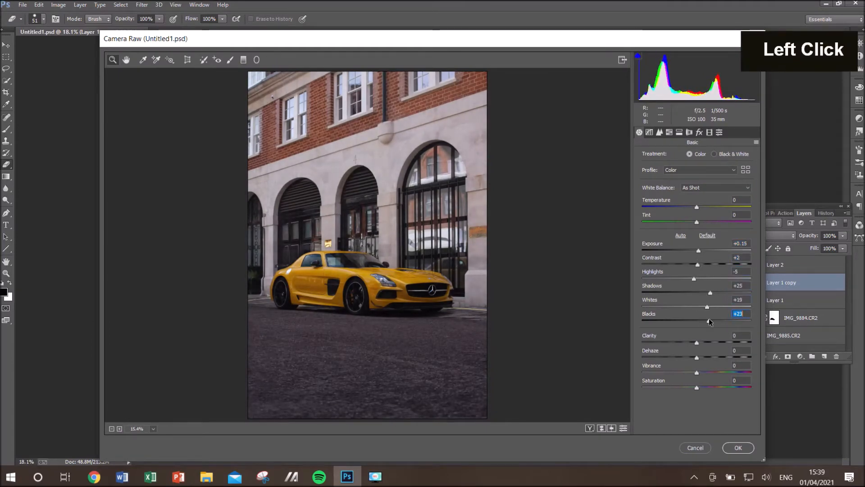
Set the HSL saturation to Oranges +8, Yellows -36, Greens -8, Aquas -32, Blues -19 and Purples -67
{"action": "left_click", "coordinate": [670, 133]}
{"action": "left_click", "coordinate": [669, 154]}
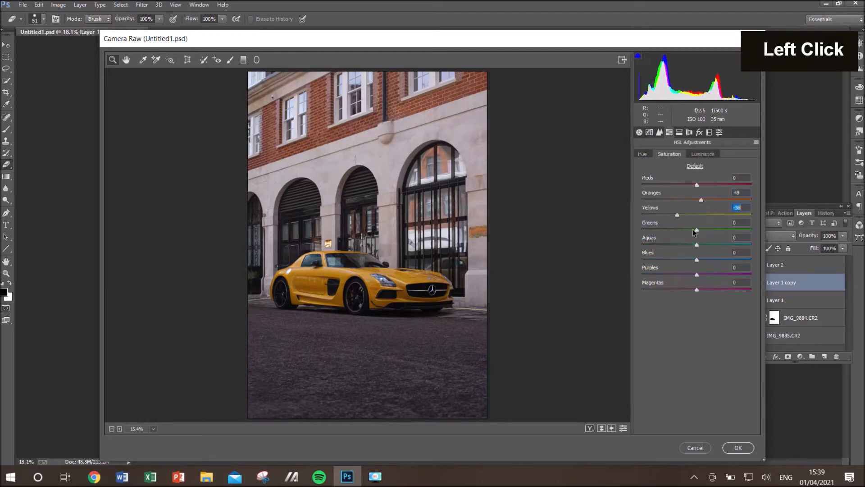
{"action": "left_click_drag", "start_coordinate": [698, 260], "coordinate": [677, 276]}
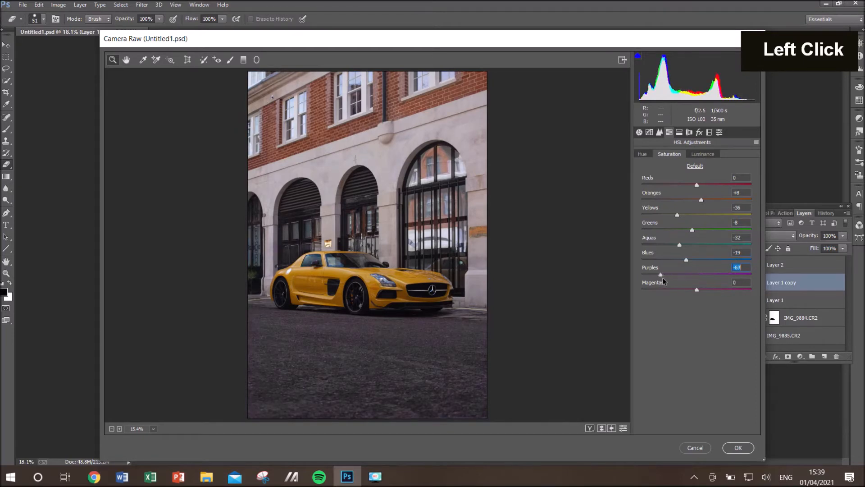
Set the HSL luminance to Reds +9, Oranges +18, Yellows +16, Blues +7, Purples +33 and Magentas +13
{"action": "left_click", "coordinate": [703, 154]}
{"action": "left_click_drag", "start_coordinate": [697, 200], "coordinate": [712, 202]}
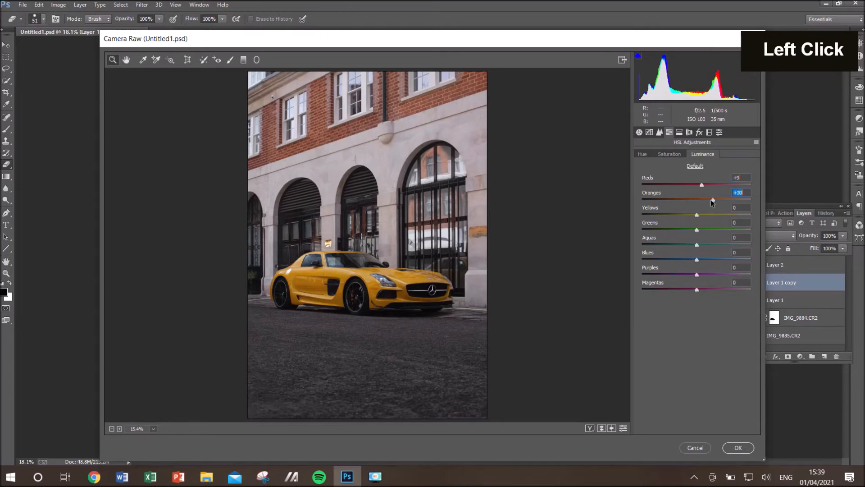
{"action": "mouse_move", "coordinate": [699, 258]}
{"action": "left_mouse_down"}
{"action": "mouse_move", "coordinate": [728, 261]}
{"action": "mouse_move", "coordinate": [704, 260]}
{"action": "left_mouse_up"}
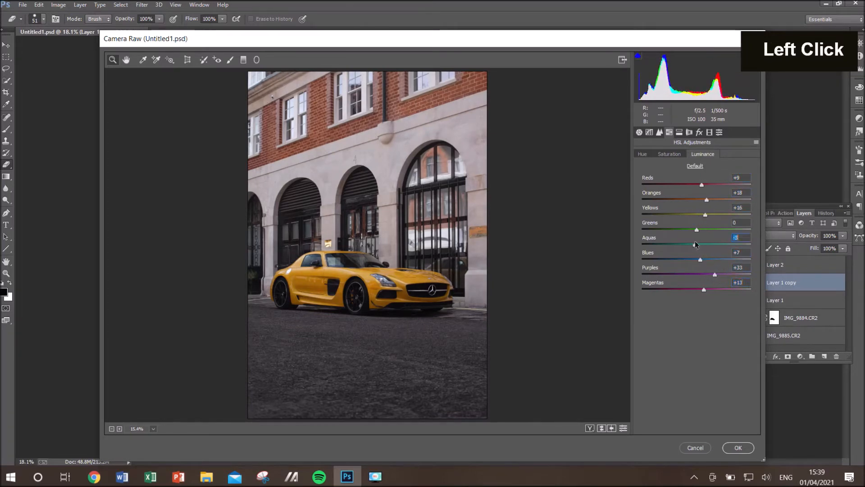
Set the tone curve's Lights to +5 and Darks to +3, apply the Camera Raw edits and save the document
{"action": "left_click", "coordinate": [649, 133]}
{"action": "left_click_drag", "start_coordinate": [697, 312], "coordinate": [699, 327]}
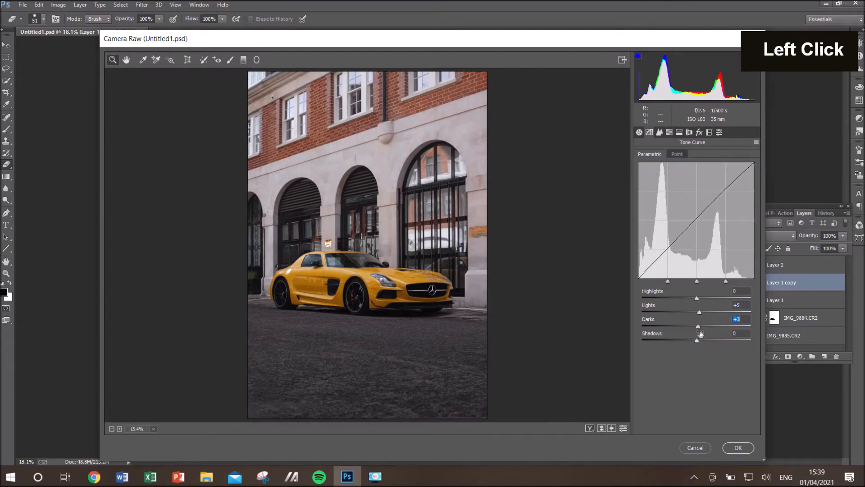
{"action": "left_click", "coordinate": [738, 448]}
{"action": "key", "text": "ctrl+s"}
On Layer 2 in Camera Raw, set Exposure +0.15, Contrast +3, Highlights -3, Shadows +21, Whites +23, Blacks +15 and tone curve Darks +27
{"action": "left_click", "coordinate": [766, 267]}
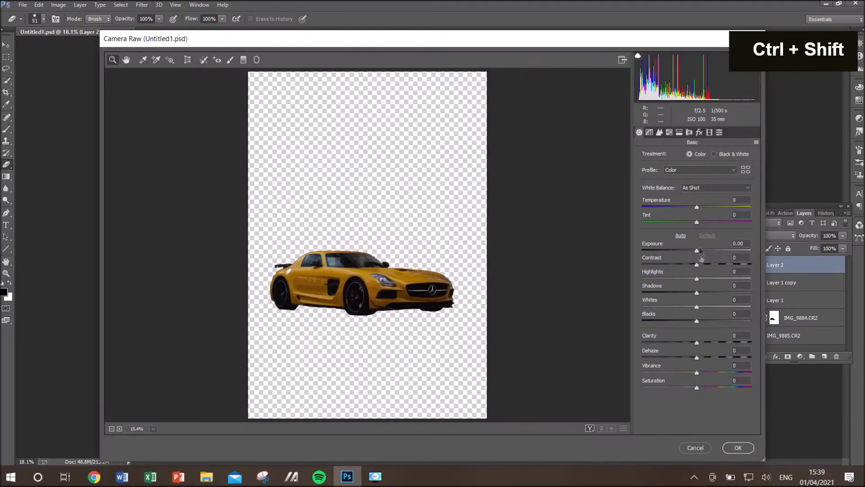
{"action": "left_click_drag", "start_coordinate": [697, 250], "coordinate": [712, 292]}
{"action": "left_click", "coordinate": [650, 132]}
{"action": "mouse_move", "coordinate": [697, 340]}
{"action": "left_mouse_down"}
{"action": "mouse_move", "coordinate": [715, 328]}
{"action": "mouse_move", "coordinate": [697, 340]}
{"action": "left_mouse_up"}
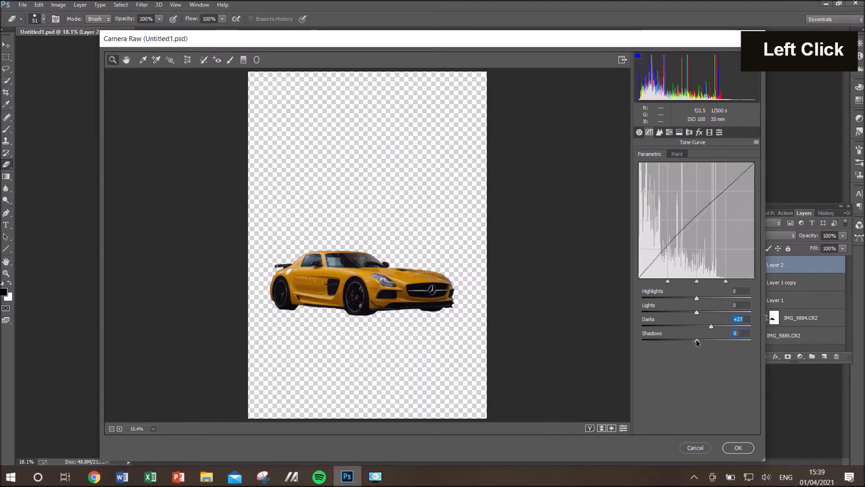
Shift the orange and yellow hues slightly and set luminance to Reds +16, Oranges +30, Yellows +6, Greens +39, Blues +29 and Purples +36
{"action": "left_click", "coordinate": [669, 132]}
{"action": "left_click_drag", "start_coordinate": [697, 200], "coordinate": [701, 200]}
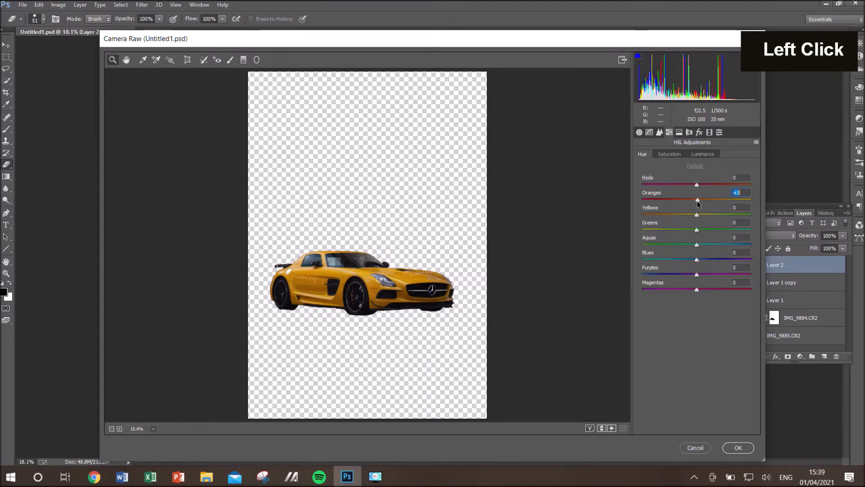
{"action": "mouse_move", "coordinate": [693, 219]}
{"action": "left_mouse_down"}
{"action": "mouse_move", "coordinate": [709, 197]}
{"action": "mouse_move", "coordinate": [699, 216]}
{"action": "left_mouse_up"}
{"action": "left_click", "coordinate": [703, 154]}
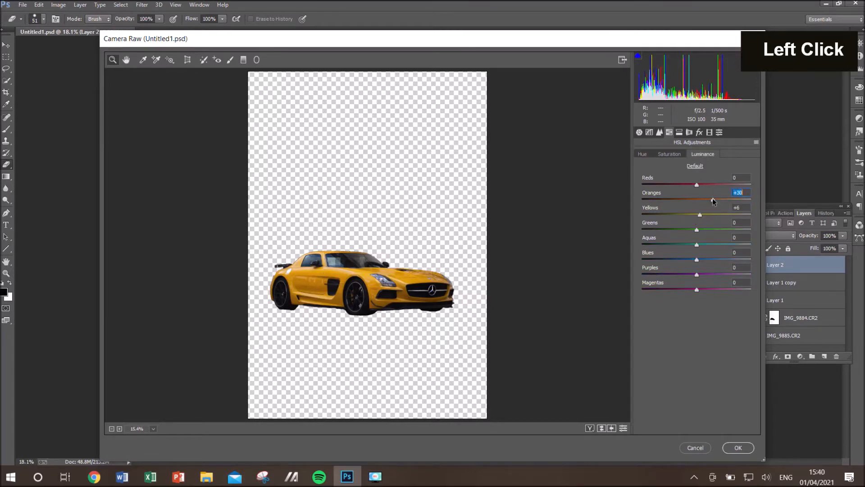
{"action": "left_click_drag", "start_coordinate": [696, 229], "coordinate": [718, 229]}
{"action": "left_click_drag", "start_coordinate": [696, 260], "coordinate": [717, 274]}
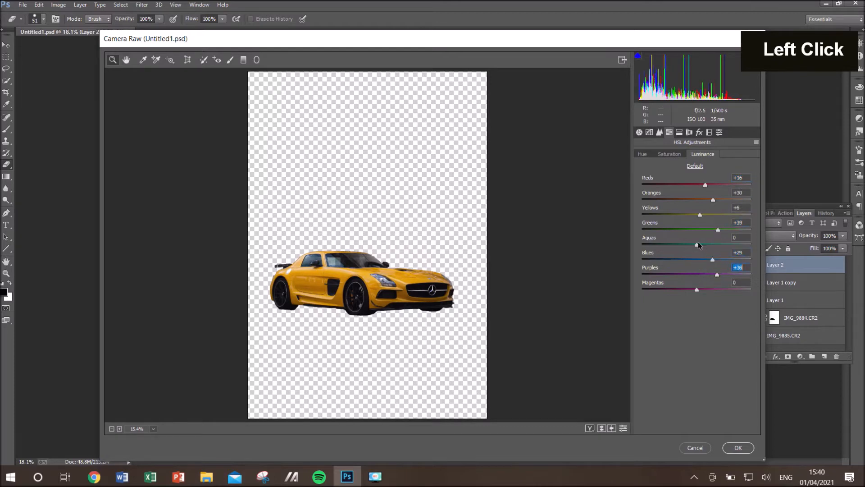
Adjust the car's HSL saturation, lowering purples slightly and raising yellows and reds
{"action": "left_click", "coordinate": [670, 155]}
{"action": "left_click_drag", "start_coordinate": [675, 293], "coordinate": [676, 292]}
{"action": "mouse_move", "coordinate": [697, 275]}
{"action": "left_mouse_down"}
{"action": "mouse_move", "coordinate": [726, 276]}
{"action": "mouse_move", "coordinate": [697, 276]}
{"action": "mouse_move", "coordinate": [684, 260]}
{"action": "mouse_move", "coordinate": [693, 275]}
{"action": "left_mouse_up"}
{"action": "left_click_drag", "start_coordinate": [697, 214], "coordinate": [706, 216]}
{"action": "left_click_drag", "start_coordinate": [704, 186], "coordinate": [706, 186]}
Set the car's Shadows to +23 and Whites to +21, apply the Camera Raw edits and save the document
{"action": "left_click", "coordinate": [639, 133]}
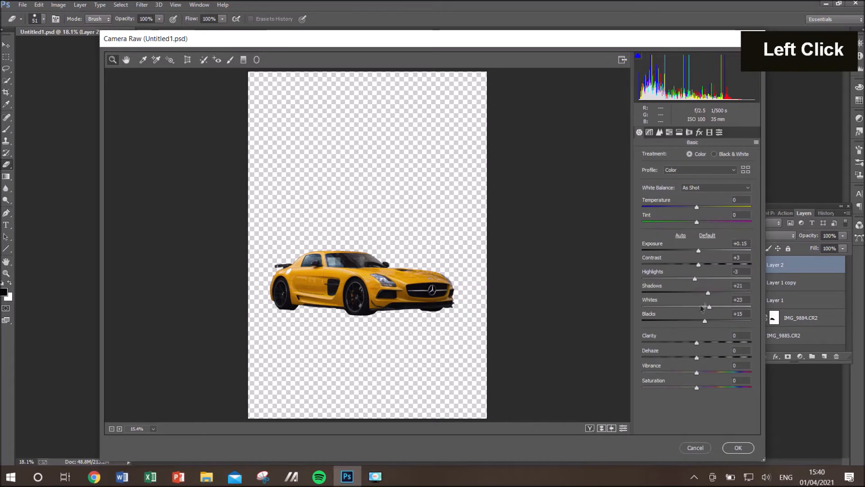
{"action": "left_click_drag", "start_coordinate": [708, 292], "coordinate": [709, 293]}
{"action": "left_click", "coordinate": [731, 450]}
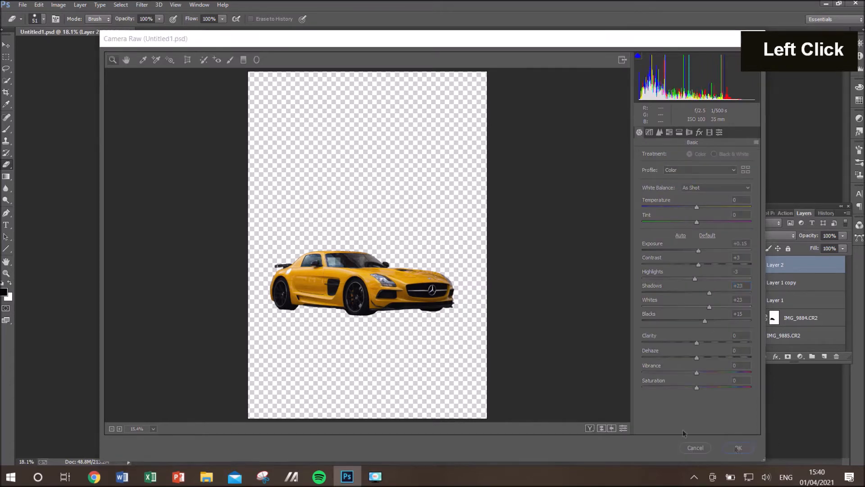
{"action": "key", "text": "ctrl+s"}
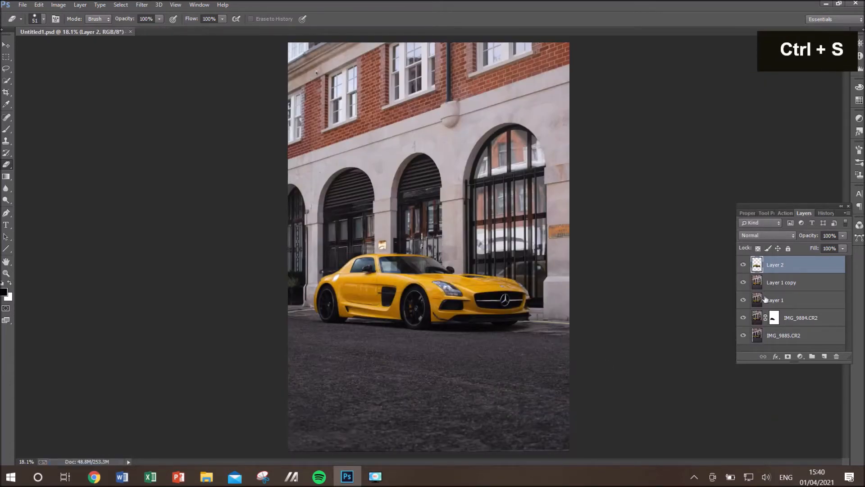
Duplicate Layer 1 copy and save the document
{"action": "left_click", "coordinate": [766, 282]}
{"action": "key", "text": "ctrl+j"}
{"action": "key", "text": "ctrl+s"}
Remove the brass plaque and the pale patch beside it from the pillar above the car roof with the Clone Stamp, sampling nearby stone
{"action": "left_click", "coordinate": [6, 141]}
{"action": "scroll", "coordinate": [383, 243], "scroll_direction": "up", "scroll_amount": 10}
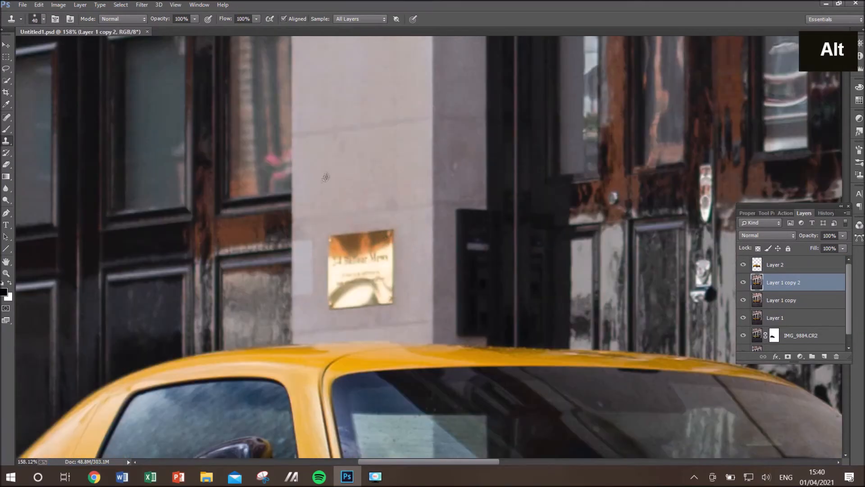
{"action": "left_click", "coordinate": [326, 177], "text": "alt"}
{"action": "mouse_move", "coordinate": [332, 235]}
{"action": "left_mouse_down"}
{"action": "mouse_move", "coordinate": [383, 234]}
{"action": "mouse_move", "coordinate": [389, 292]}
{"action": "mouse_move", "coordinate": [338, 251]}
{"action": "mouse_move", "coordinate": [372, 295]}
{"action": "left_mouse_up"}
{"action": "left_click", "coordinate": [383, 150], "text": "alt"}
{"action": "left_click", "coordinate": [357, 256]}
{"action": "left_click", "coordinate": [344, 149], "text": "alt"}
{"action": "left_click", "coordinate": [392, 305]}
{"action": "left_click", "coordinate": [418, 261]}
{"action": "left_click", "coordinate": [398, 210], "text": "alt"}
{"action": "left_click", "coordinate": [405, 276]}
{"action": "left_click", "coordinate": [361, 289], "text": "alt"}
{"action": "left_click", "coordinate": [385, 309]}
{"action": "left_click", "coordinate": [396, 323], "text": "alt"}
{"action": "left_click", "coordinate": [335, 327]}
{"action": "left_click_drag", "start_coordinate": [308, 312], "coordinate": [309, 240]}
Clean up the pillar's edge beside the wooden door with a finer Clone Stamp and save the document
{"action": "scroll", "coordinate": [312, 258], "scroll_direction": "up", "scroll_amount": 3}
{"action": "right_click", "coordinate": [298, 310], "text": "alt"}
{"action": "left_click", "coordinate": [283, 315], "text": "alt"}
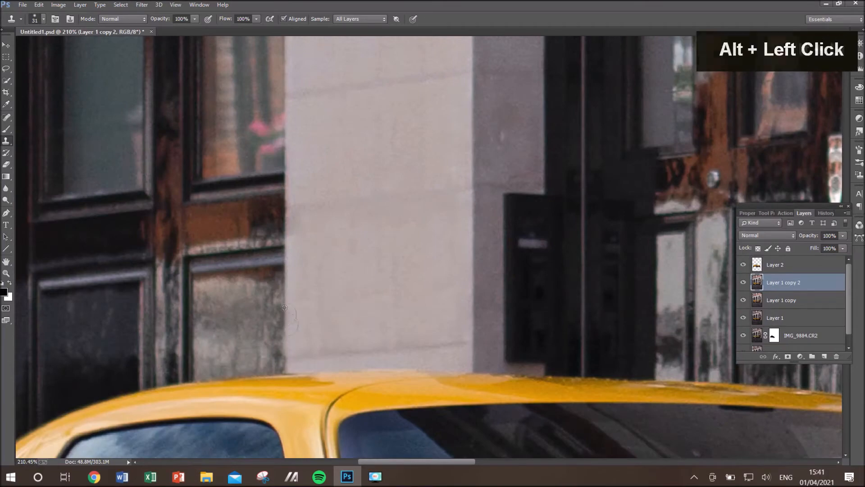
{"action": "left_click", "coordinate": [283, 349]}
{"action": "key", "text": "ctrl+s"}
{"action": "key", "text": "ctrl+0"}
{"action": "scroll", "coordinate": [334, 270], "scroll_direction": "up", "scroll_amount": 5, "text": "alt"}
{"action": "scroll", "coordinate": [329, 265], "scroll_direction": "up", "scroll_amount": 5}
{"action": "key", "text": "ctrl+s"}
{"action": "key", "text": "ctrl+0"}
Stamp all visible layers into a new top layer, open it in Camera Raw and reset the graduated filter values to 0
{"action": "key", "text": "ctrl+alt+shift+e"}
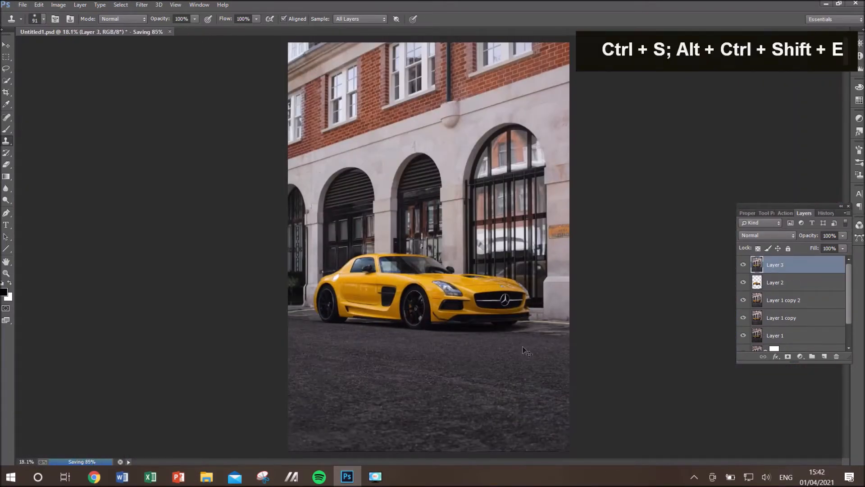
{"action": "key", "text": "ctrl+shift+a"}
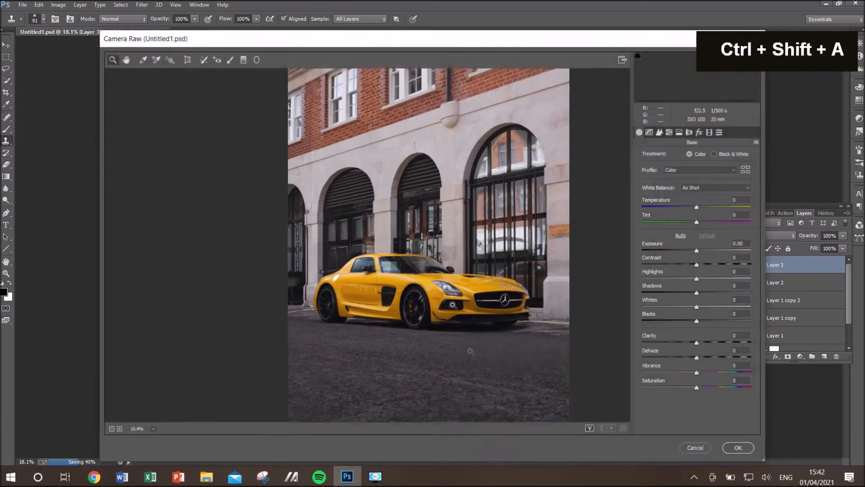
{"action": "left_click", "coordinate": [244, 59]}
{"action": "key", "text": "0"}
{"action": "key", "text": "Tab"}
{"action": "key", "text": "0"}
{"action": "key", "text": "Tab"}
{"action": "key", "text": "0"}
{"action": "key", "text": "Tab"}
{"action": "key", "text": "0"}
{"action": "key", "text": "Tab"}
{"action": "key", "text": "0"}
{"action": "key", "text": "Tab"}
{"action": "key", "text": "0"}
{"action": "key", "text": "Tab"}
{"action": "key", "text": "0"}
{"action": "key", "text": "Tab"}
{"action": "key", "text": "0"}
{"action": "key", "text": "Tab"}
{"action": "key", "text": "0"}
{"action": "key", "text": "Tab"}
{"action": "key", "text": "0"}
{"action": "key", "text": "Tab"}
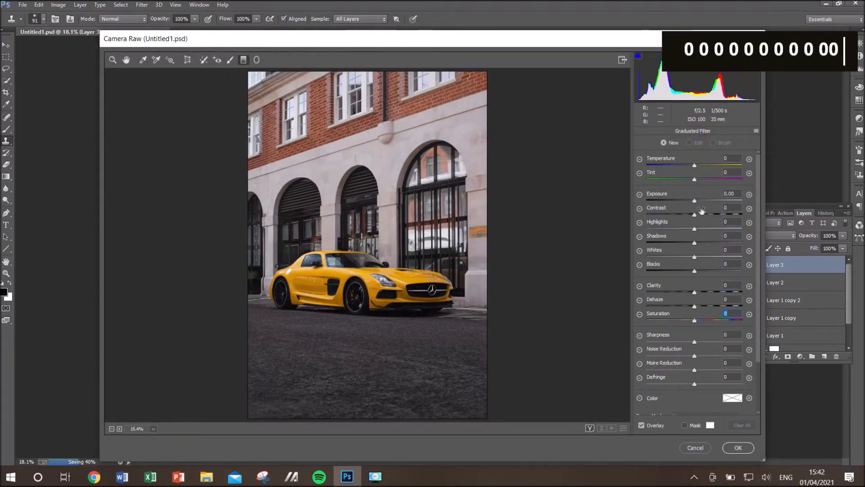
Apply a graduated filter from the bottom road edge up to the car with Exposure +0.25, Highlights -3, Shadows +1, Whites +4 and Blacks -1, then save
{"action": "left_click", "coordinate": [696, 201]}
{"action": "left_click_drag", "start_coordinate": [217, 419], "coordinate": [238, 302]}
{"action": "left_click", "coordinate": [697, 203]}
{"action": "left_click", "coordinate": [695, 244]}
{"action": "left_click", "coordinate": [696, 262]}
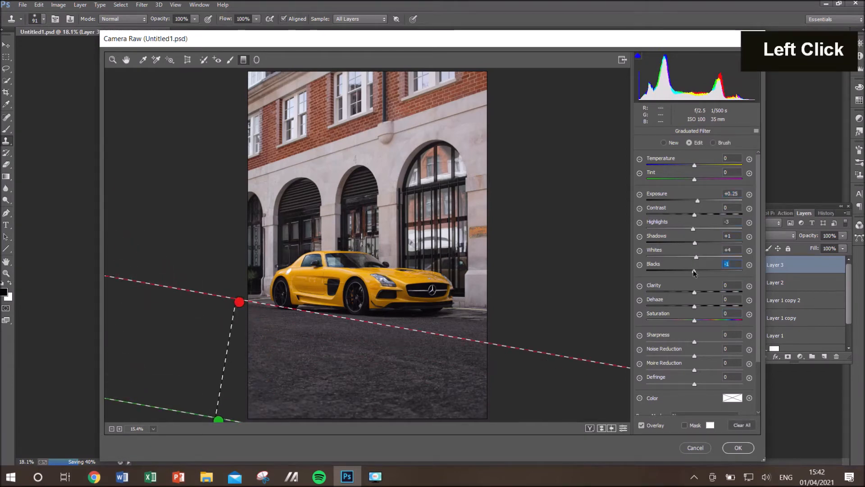
{"action": "left_click", "coordinate": [738, 448]}
{"action": "key", "text": "ctrl+s"}
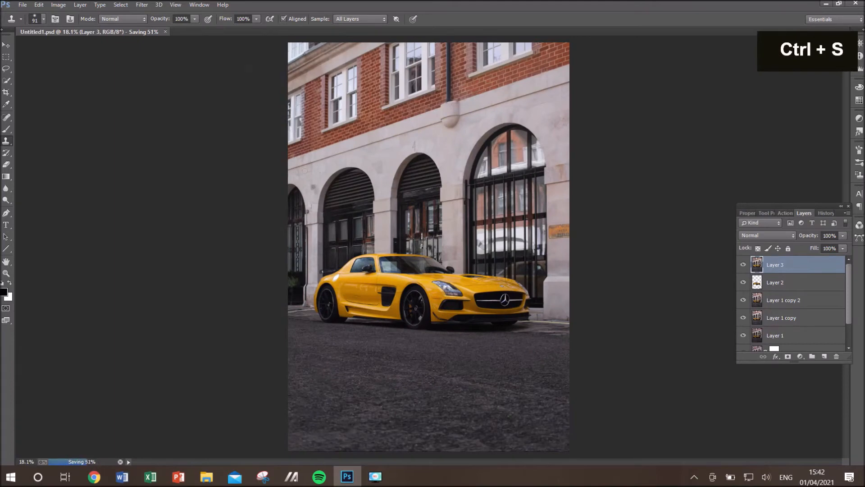
Open Layer 3 in Analog Efex Pro 2 using the Camera Kit, with Detail Extraction at 0%
{"action": "left_click", "coordinate": [137, 5]}
{"action": "mouse_move", "coordinate": [239, 300]}
{"action": "left_click", "coordinate": [318, 301]}
{"action": "left_click", "coordinate": [134, 88]}
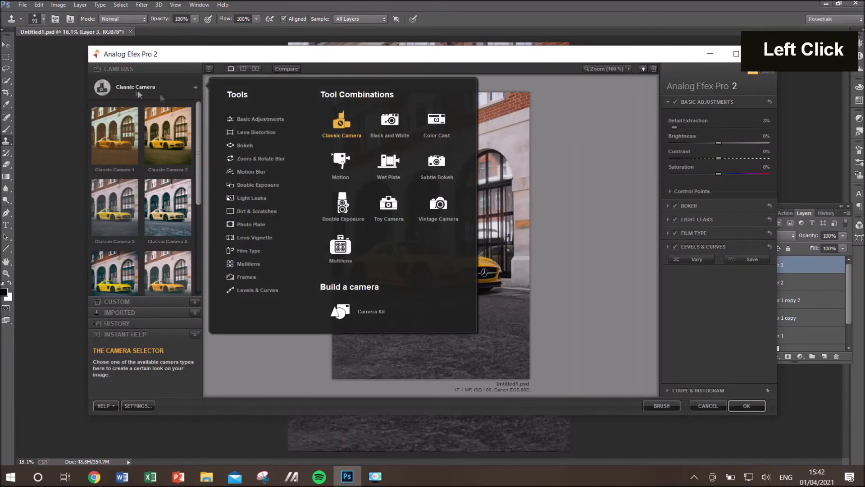
{"action": "left_click", "coordinate": [647, 253]}
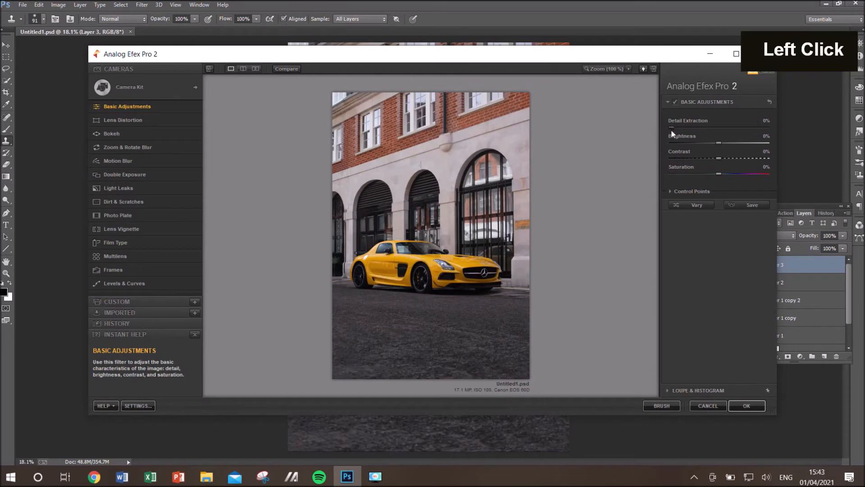
Add a Levels & Curves adjustment that lifts the RGB curve in the shadows and highlights at 15% opacity
{"action": "left_click", "coordinate": [124, 283]}
{"action": "left_click_drag", "start_coordinate": [734, 199], "coordinate": [738, 185]}
{"action": "left_click", "coordinate": [694, 232]}
{"action": "left_click_drag", "start_coordinate": [691, 235], "coordinate": [690, 235]}
Add a Subtle film type, compare its presets and choose the first one in the second row at 12% strength with 500 grain per pixel
{"action": "left_click", "coordinate": [195, 244]}
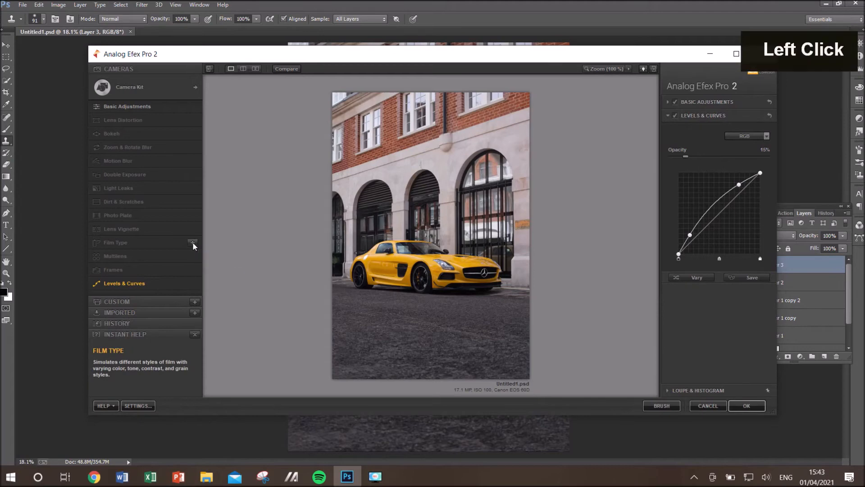
{"action": "left_click", "coordinate": [727, 139]}
{"action": "left_click", "coordinate": [719, 165]}
{"action": "left_click", "coordinate": [686, 170]}
{"action": "left_click", "coordinate": [686, 202]}
{"action": "left_click", "coordinate": [685, 237]}
{"action": "left_click", "coordinate": [685, 265]}
{"action": "left_click", "coordinate": [685, 235]}
{"action": "left_click", "coordinate": [684, 201]}
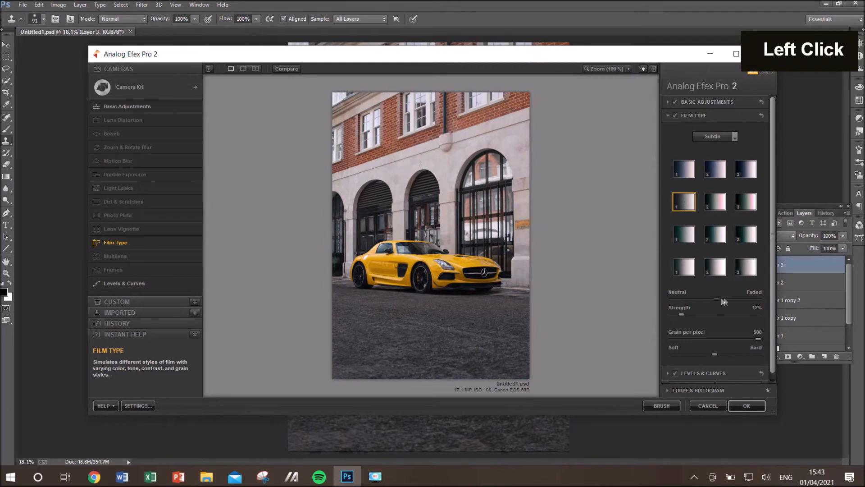
Add a Bokeh effect with 10% blur strength, fit its tilted focus ellipse around the car, then apply the filter and save
{"action": "left_click", "coordinate": [193, 134]}
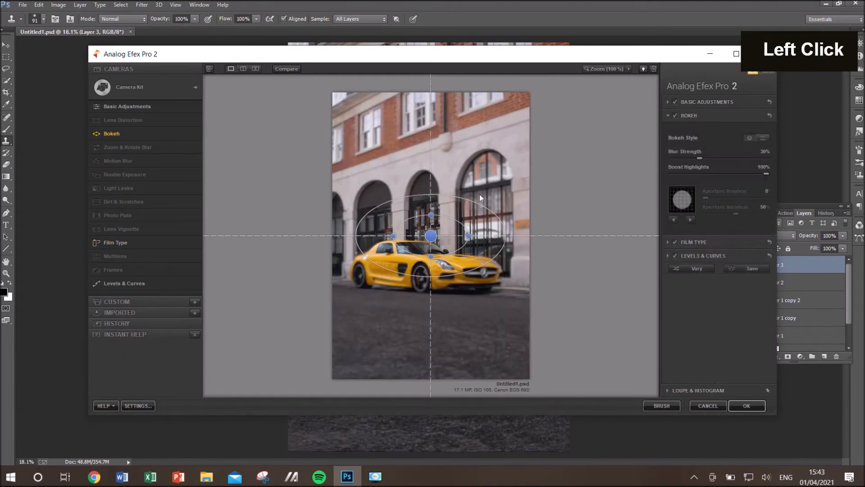
{"action": "left_click_drag", "start_coordinate": [699, 158], "coordinate": [681, 159]}
{"action": "left_click_drag", "start_coordinate": [431, 235], "coordinate": [497, 270]}
{"action": "left_click_drag", "start_coordinate": [424, 266], "coordinate": [428, 242]}
{"action": "left_click_drag", "start_coordinate": [360, 265], "coordinate": [328, 264]}
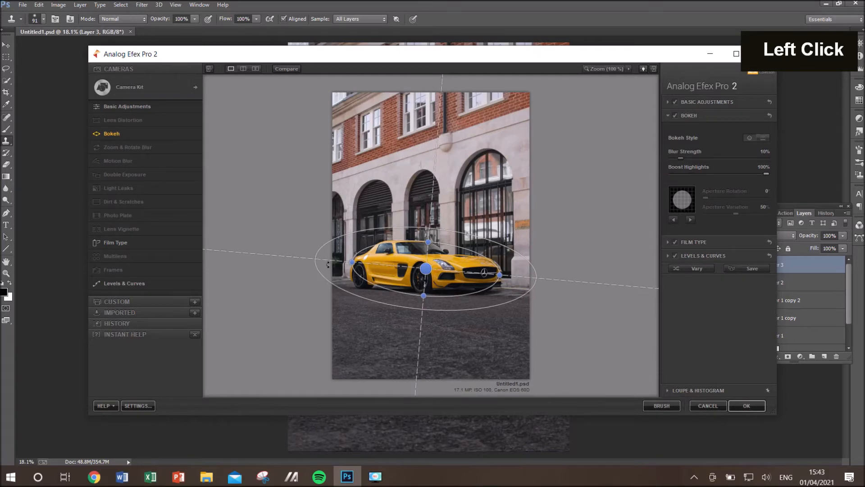
{"action": "left_click_drag", "start_coordinate": [428, 267], "coordinate": [426, 271]}
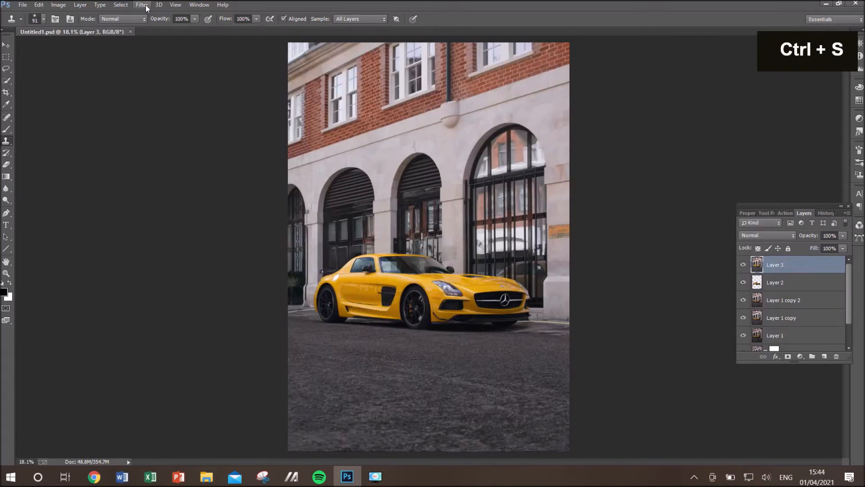
Open Layer 3 in Color Efex Pro 4 with the Contrast Only filter set to 2% contrast only
{"action": "left_click", "coordinate": [145, 5]}
{"action": "left_click", "coordinate": [269, 299]}
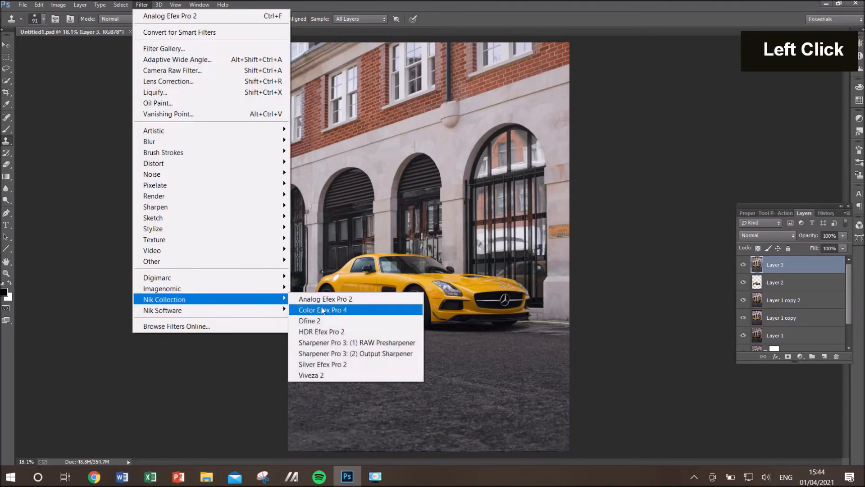
{"action": "left_click", "coordinate": [315, 310]}
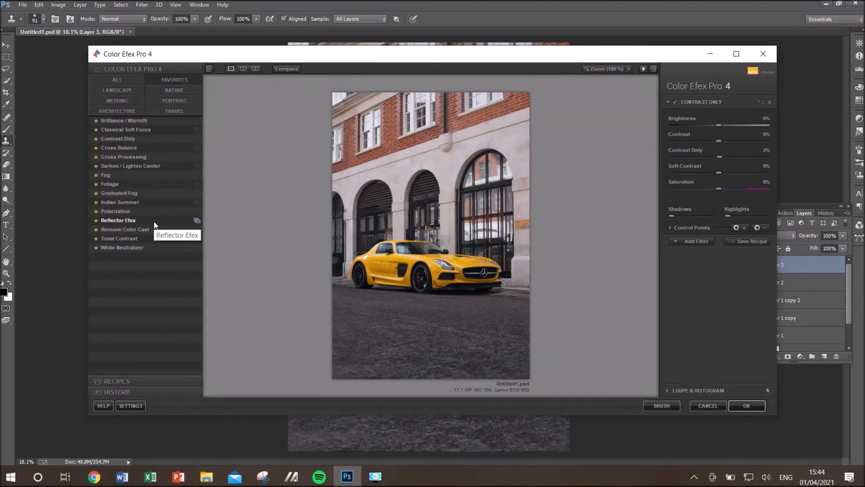
Add a Cross Balance filter using Tungsten To Daylight (2) at 14% strength
{"action": "left_click", "coordinate": [692, 241]}
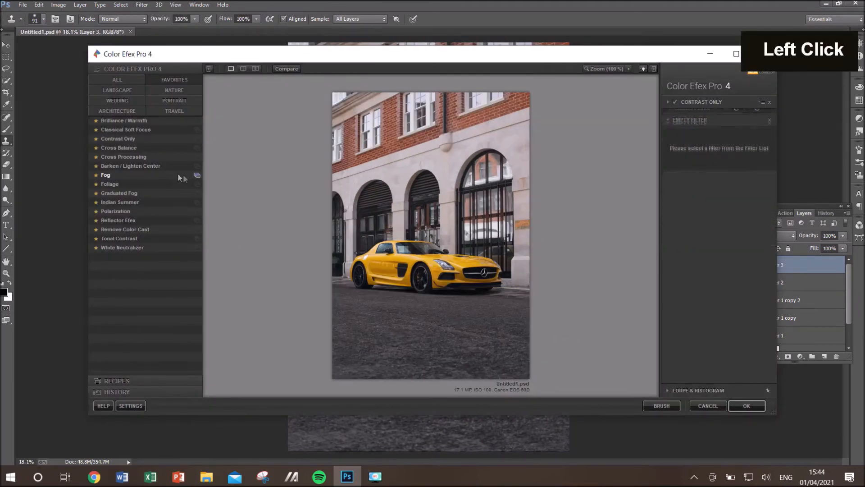
{"action": "left_click", "coordinate": [151, 149]}
{"action": "left_click", "coordinate": [730, 135]}
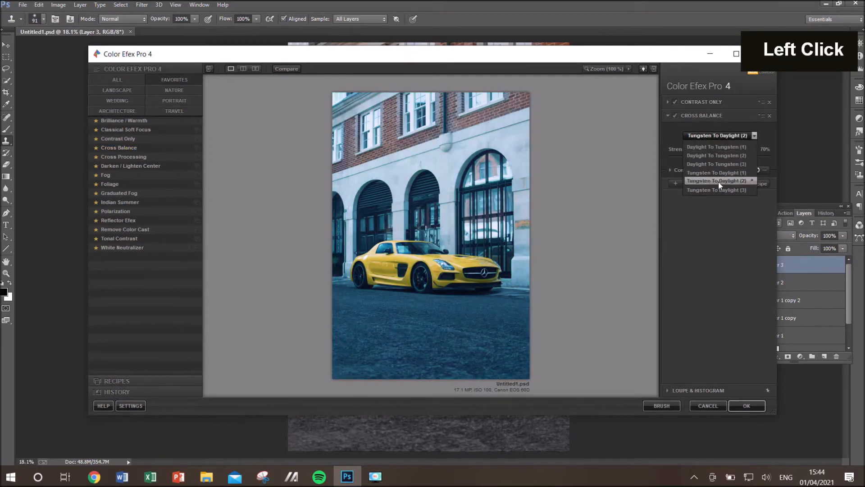
{"action": "left_click", "coordinate": [721, 173]}
{"action": "left_click_drag", "start_coordinate": [730, 158], "coordinate": [681, 158]}
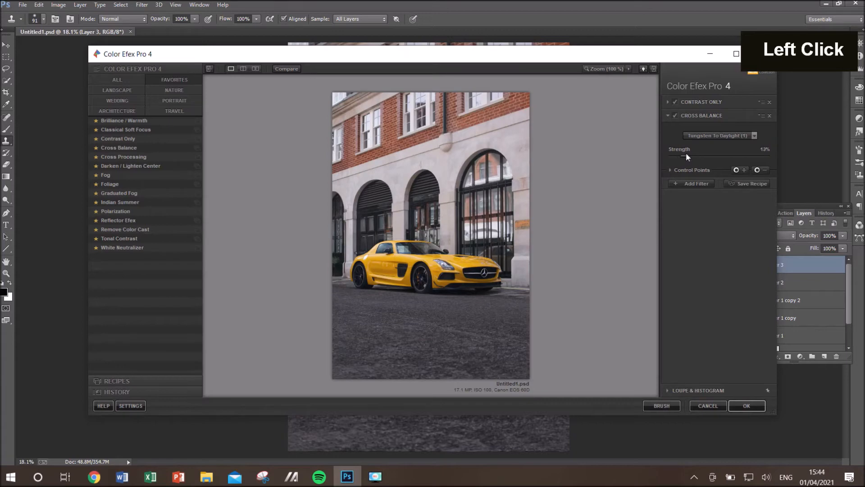
{"action": "left_click", "coordinate": [721, 135]}
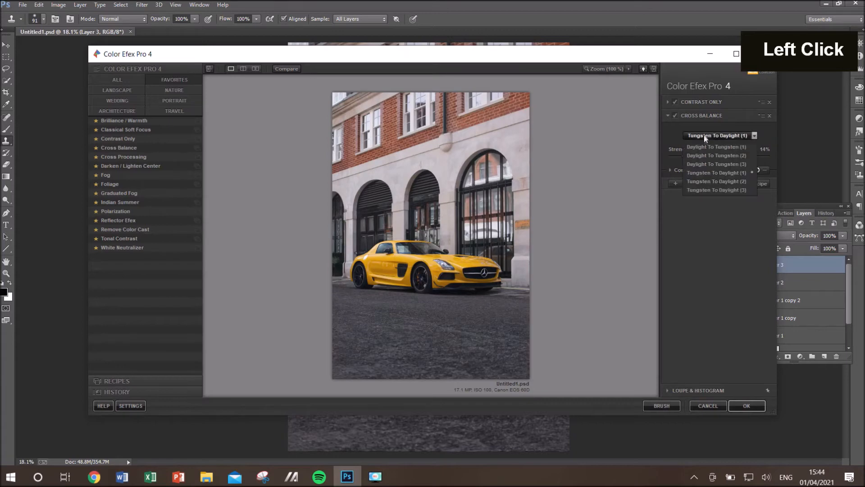
{"action": "left_click", "coordinate": [706, 180]}
Add a Darken / Lighten Center filter with Center Luminosity 10% and Border Luminosity -15%
{"action": "left_click", "coordinate": [700, 184]}
{"action": "left_click", "coordinate": [130, 166]}
{"action": "left_click", "coordinate": [765, 217]}
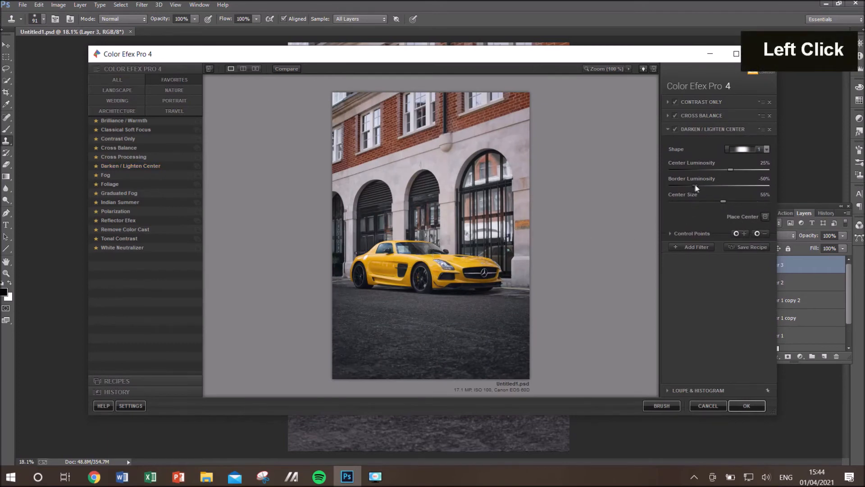
{"action": "left_click_drag", "start_coordinate": [697, 187], "coordinate": [716, 188]}
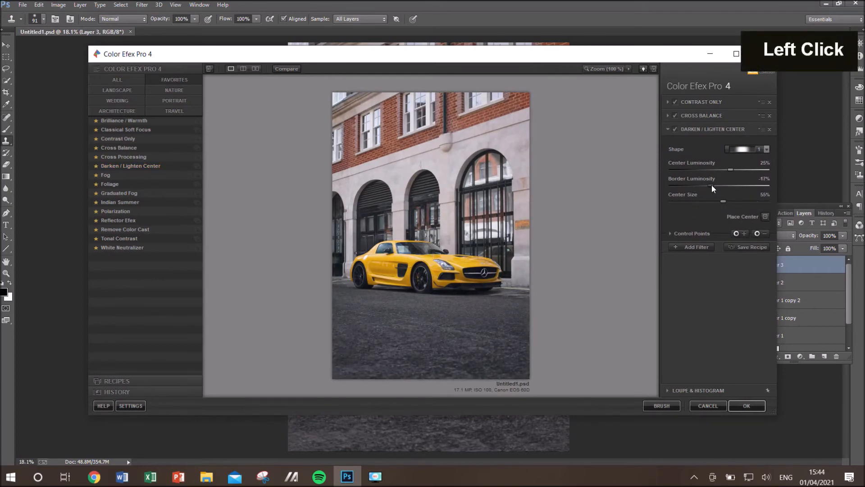
{"action": "left_click_drag", "start_coordinate": [726, 174], "coordinate": [722, 175]}
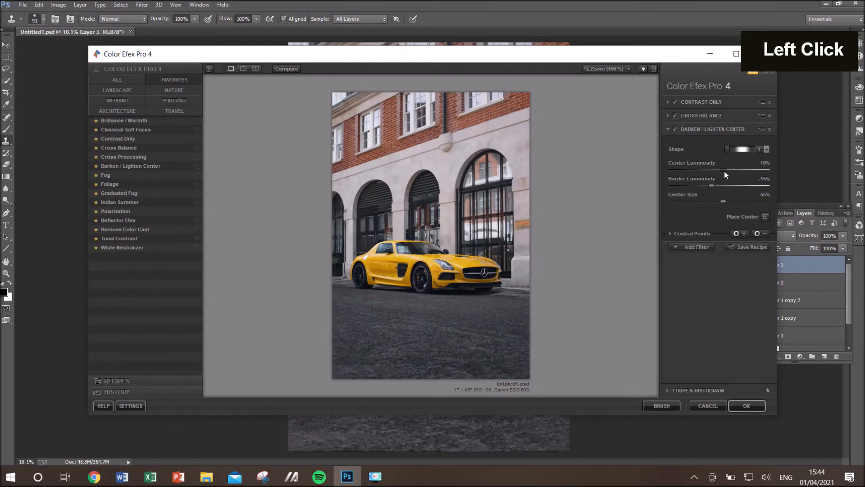
Add a Reflector Efex filter using the Silver method with a low light intensity
{"action": "left_click", "coordinate": [696, 247]}
{"action": "left_click", "coordinate": [118, 220]}
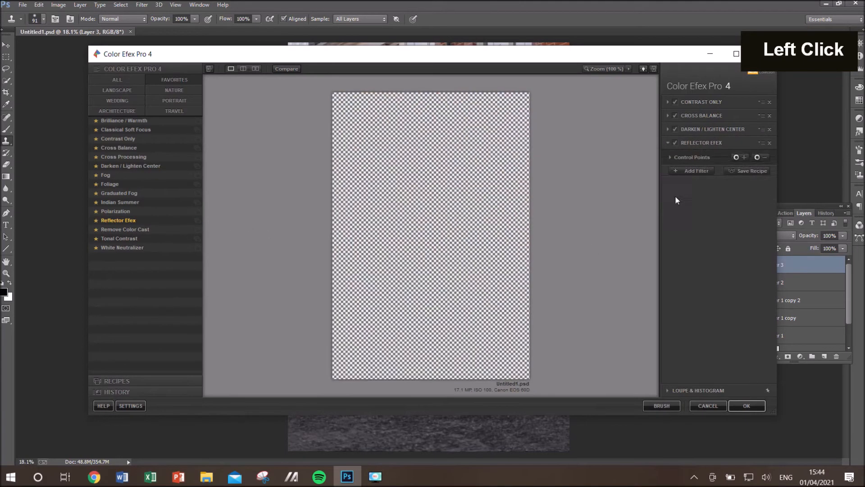
{"action": "left_click", "coordinate": [748, 163]}
{"action": "left_click", "coordinate": [676, 184]}
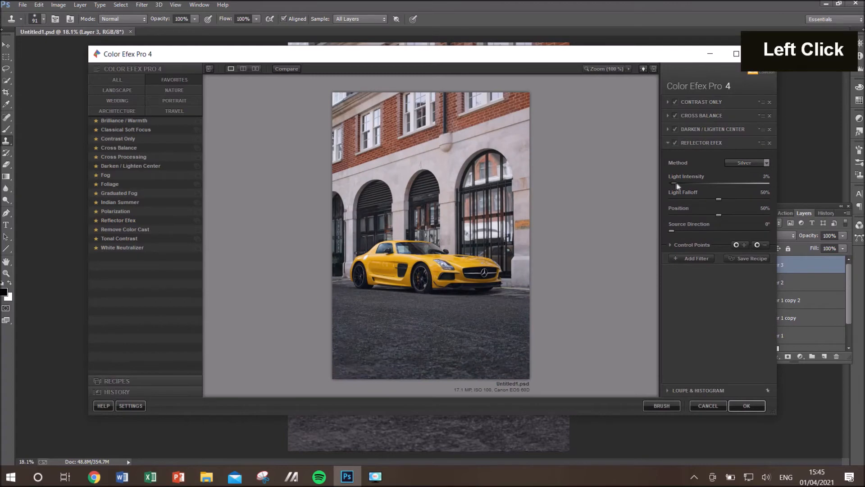
{"action": "left_click_drag", "start_coordinate": [685, 183], "coordinate": [682, 183]}
{"action": "left_click", "coordinate": [716, 216]}
Add a second Reflector Efex filter using Soft Gold with Source Direction 198° and Light Intensity 13%
{"action": "left_click", "coordinate": [118, 220]}
{"action": "left_click_drag", "start_coordinate": [673, 245], "coordinate": [725, 246]}
{"action": "left_click", "coordinate": [749, 177]}
{"action": "left_click", "coordinate": [746, 194]}
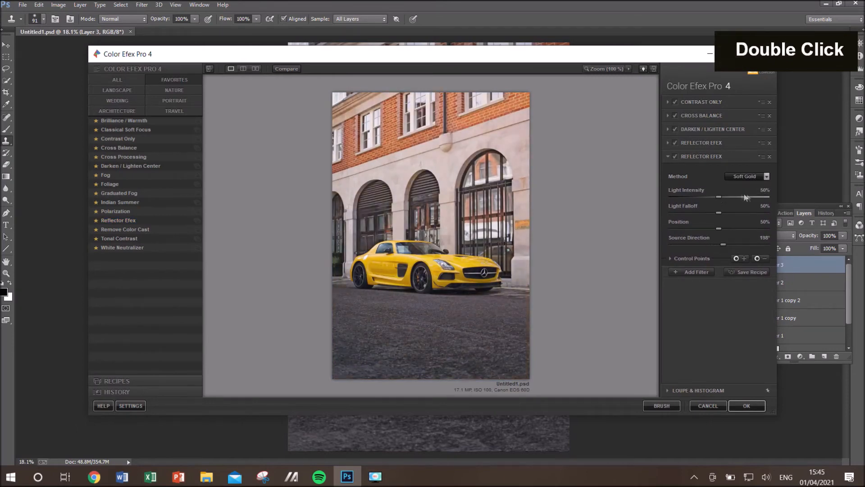
{"action": "left_click_drag", "start_coordinate": [718, 197], "coordinate": [647, 201]}
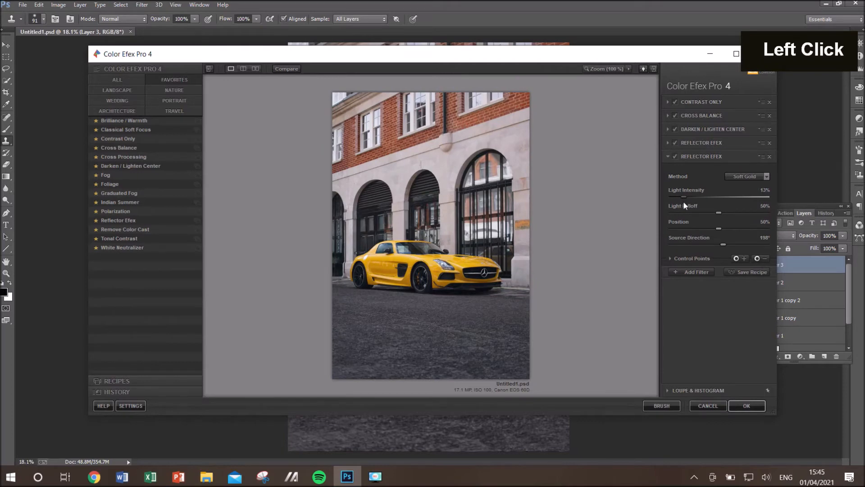
Add a Polarization filter with Rotate at 90° and Strength at 20%
{"action": "left_click", "coordinate": [694, 271]}
{"action": "left_click", "coordinate": [114, 211]}
{"action": "left_click_drag", "start_coordinate": [718, 193], "coordinate": [719, 193]}
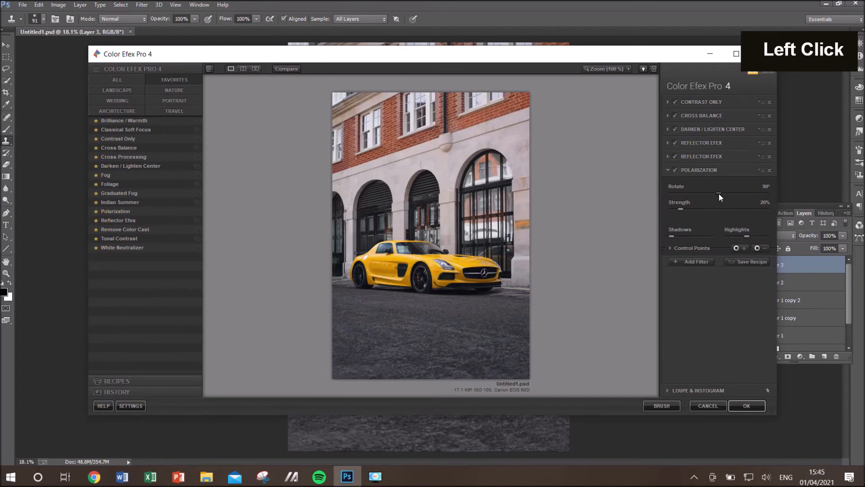
{"action": "left_click_drag", "start_coordinate": [739, 242], "coordinate": [775, 243]}
Add a Remove Color Cast filter with Color 145° and Strength 4%, then apply the filter stack and save the document
{"action": "left_click", "coordinate": [694, 261]}
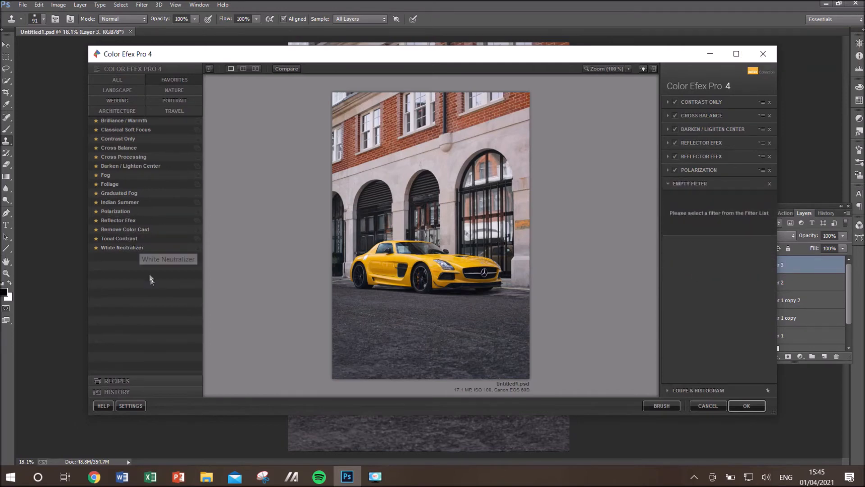
{"action": "left_click", "coordinate": [125, 229]}
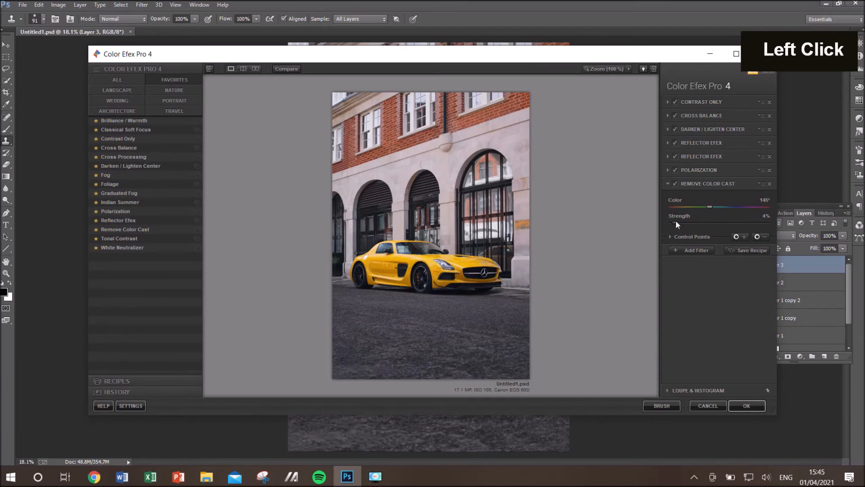
{"action": "left_click", "coordinate": [747, 406]}
{"action": "key", "text": "ctrl+s"}
Set the empty Layer 4 to Overlay blending and configure the Brush tool to 16% opacity and 16% flow
{"action": "left_click", "coordinate": [769, 236]}
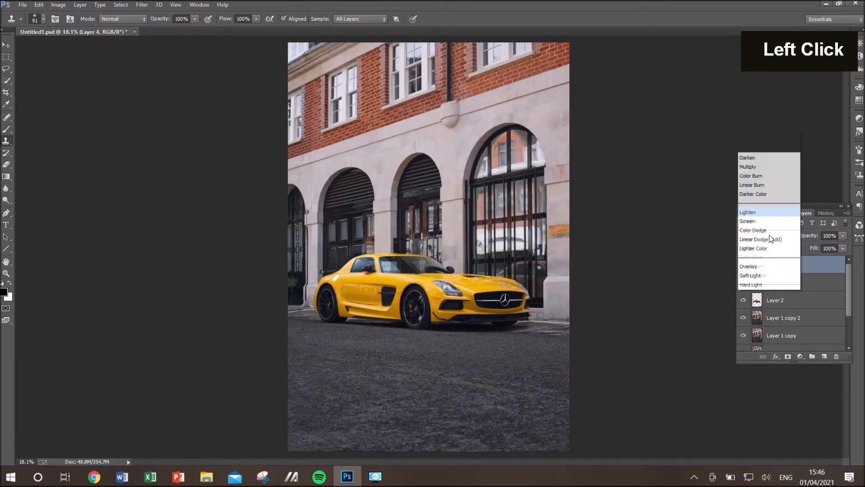
{"action": "left_click", "coordinate": [754, 139]}
{"action": "left_click", "coordinate": [9, 129]}
{"action": "double_click", "coordinate": [184, 19]}
{"action": "type", "text": "16"}
{"action": "double_click", "coordinate": [242, 18]}
{"action": "type", "text": "16"}
{"action": "left_click", "coordinate": [218, 133]}
{"action": "key", "text": "Return"}
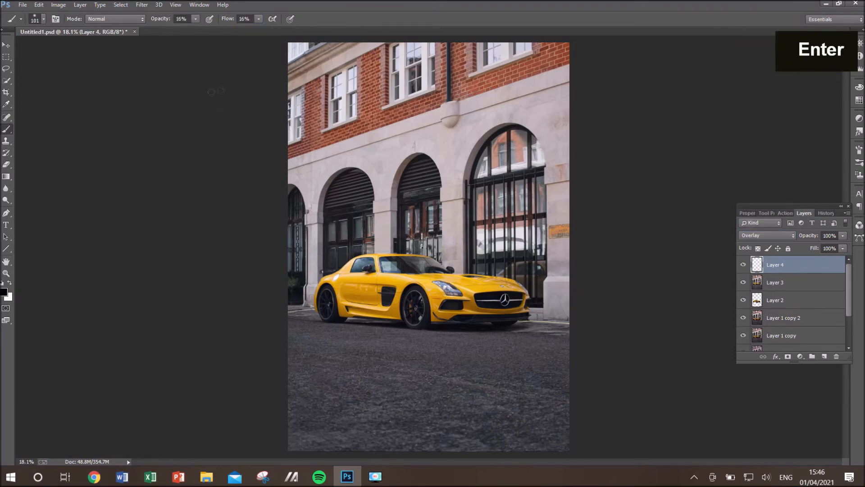
Paint white highlights over the car's front wheel with a resized soft brush
{"action": "right_click", "coordinate": [382, 232]}
{"action": "left_click", "coordinate": [403, 293]}
{"action": "right_click", "coordinate": [205, 265], "text": "alt"}
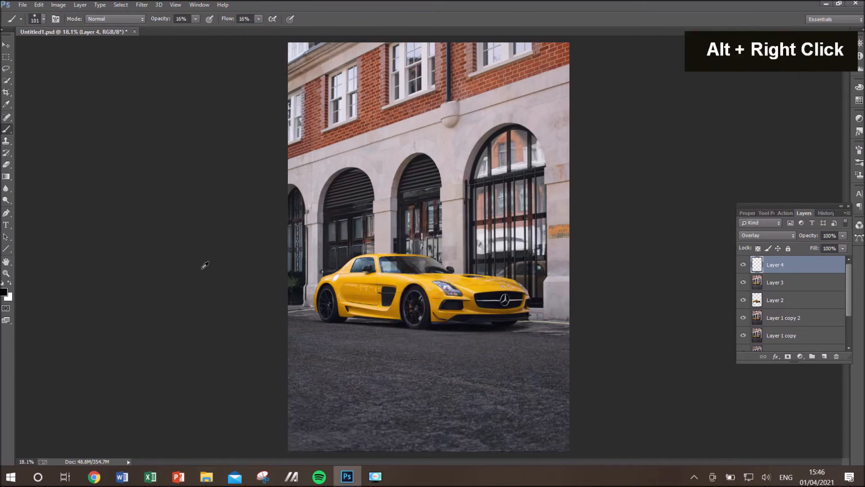
{"action": "right_click", "coordinate": [441, 278], "text": "alt"}
{"action": "right_click", "coordinate": [412, 305], "text": "alt"}
{"action": "key", "text": "x"}
{"action": "right_click", "coordinate": [414, 302], "text": "alt"}
{"action": "left_click", "coordinate": [414, 304]}
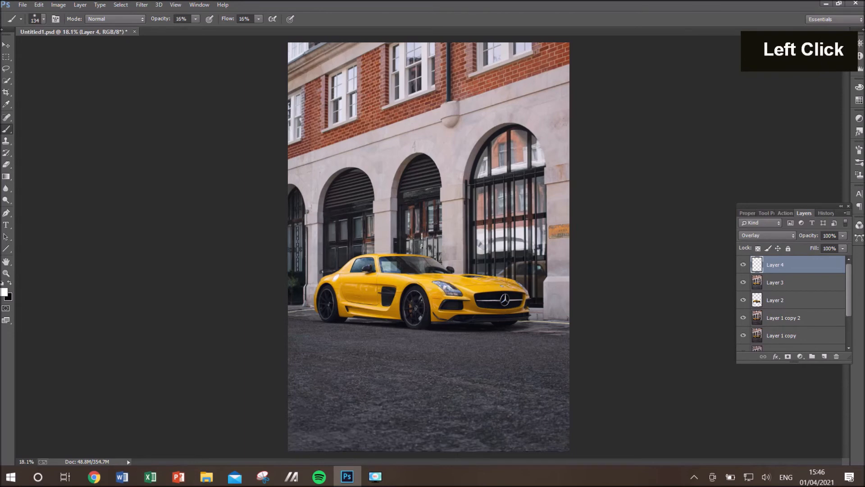
{"action": "right_click", "coordinate": [419, 310], "text": "alt"}
{"action": "left_click", "coordinate": [412, 313]}
{"action": "right_click", "coordinate": [413, 308], "text": "alt"}
{"action": "left_click", "coordinate": [412, 307]}
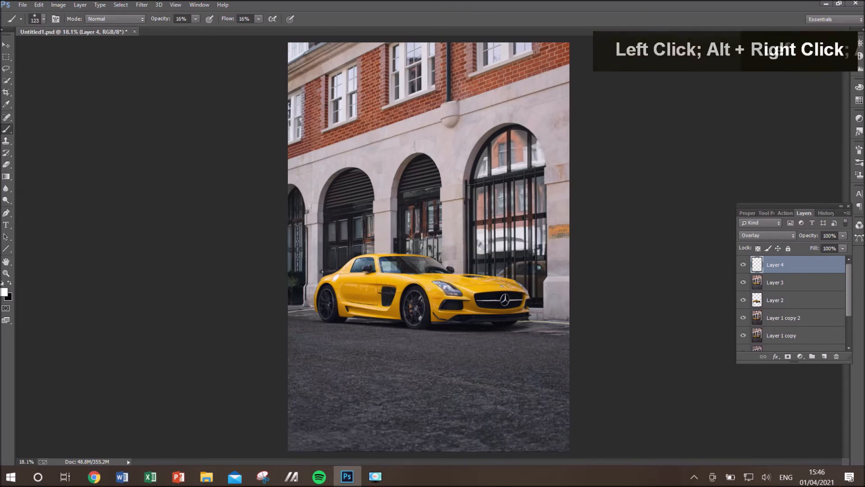
Paint black over the front wheel, the ground beside the rear wheel and the car's windows to deepen them
{"action": "key", "text": "x"}
{"action": "left_click", "coordinate": [419, 309]}
{"action": "right_click", "coordinate": [420, 308], "text": "alt"}
{"action": "left_click_drag", "start_coordinate": [341, 315], "coordinate": [359, 318]}
{"action": "right_click", "coordinate": [374, 323], "text": "alt"}
{"action": "left_click_drag", "start_coordinate": [361, 266], "coordinate": [449, 273]}
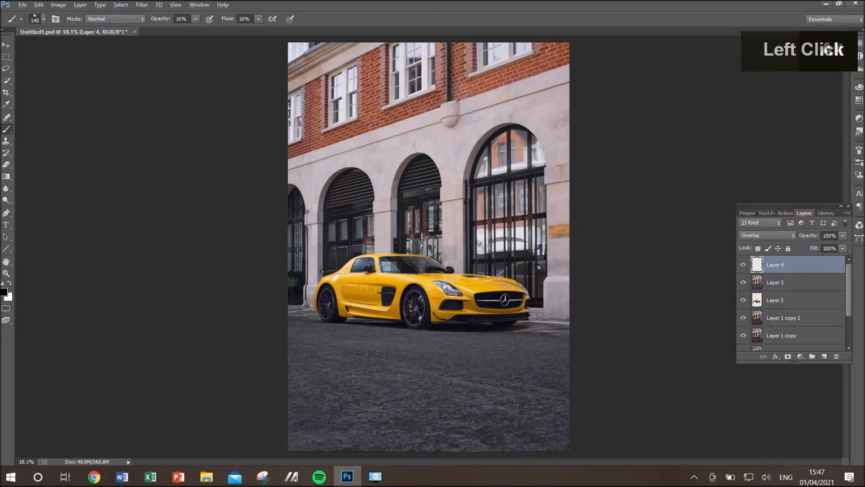
Brighten the grille and lower front bumper with small white brush strokes
{"action": "scroll", "coordinate": [420, 274], "scroll_direction": "up", "scroll_amount": 5}
{"action": "scroll", "coordinate": [448, 294], "scroll_direction": "down", "scroll_amount": 3}
{"action": "right_click", "coordinate": [463, 297], "text": "alt"}
{"action": "key", "text": "x"}
{"action": "left_click", "coordinate": [570, 334]}
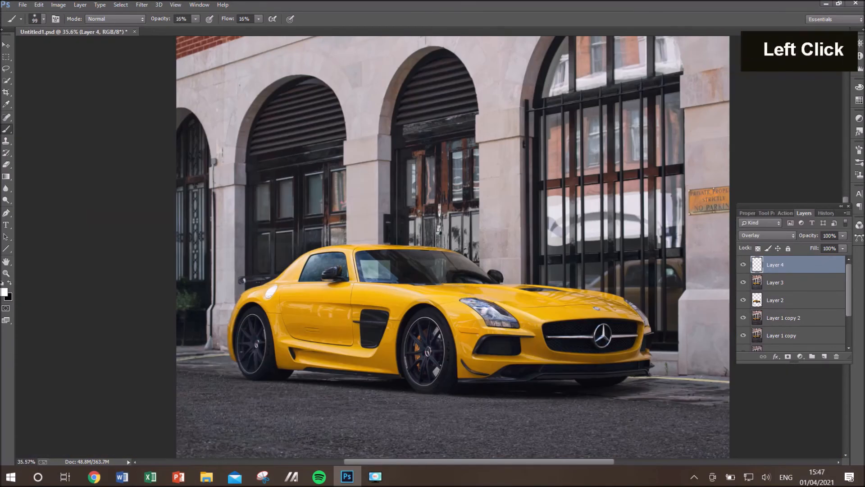
{"action": "scroll", "coordinate": [600, 324], "scroll_direction": "down", "scroll_amount": 2}
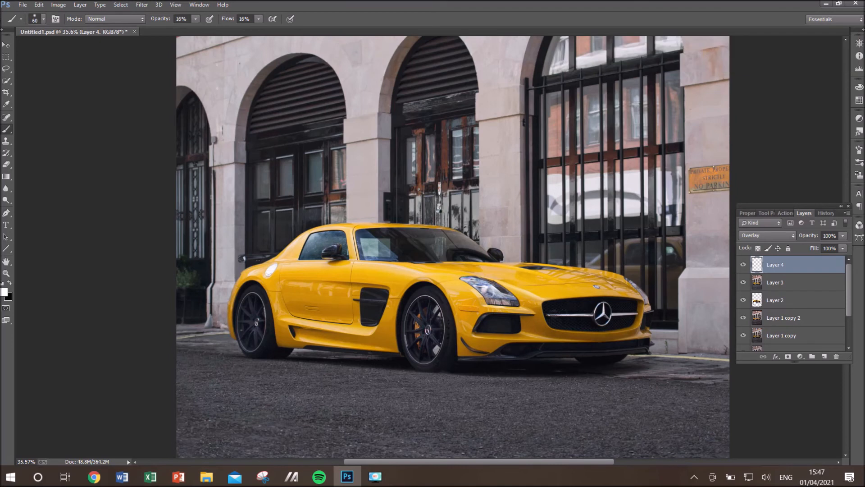
{"action": "right_click", "coordinate": [562, 344], "text": "alt"}
{"action": "left_click", "coordinate": [563, 345]}
Darken parts of the front bumper with black, and brighten the grille's star emblem with white
{"action": "key", "text": "x"}
{"action": "right_click", "coordinate": [589, 350], "text": "alt"}
{"action": "left_click", "coordinate": [590, 350]}
{"action": "right_click", "coordinate": [499, 323], "text": "alt"}
{"action": "left_click", "coordinate": [531, 336]}
{"action": "key", "text": "x"}
{"action": "right_click", "coordinate": [577, 325], "text": "alt"}
{"action": "key", "text": "x"}
{"action": "key", "text": "x"}
{"action": "left_click", "coordinate": [603, 314]}
Darken the windscreen and door with black strokes, and brighten the rear fender with white
{"action": "key", "text": "x"}
{"action": "left_click", "coordinate": [381, 255]}
{"action": "right_click", "coordinate": [381, 254], "text": "alt"}
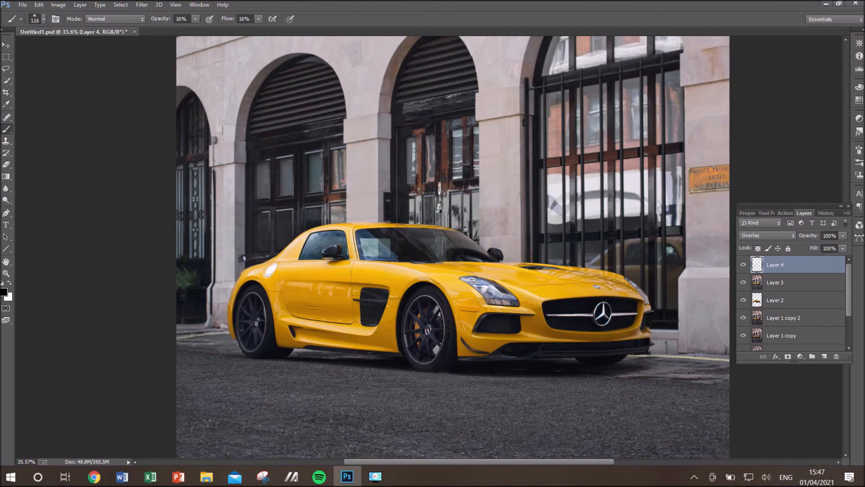
{"action": "right_click", "coordinate": [343, 289], "text": "alt"}
{"action": "left_click", "coordinate": [342, 290]}
{"action": "key", "text": "x"}
{"action": "key", "text": "x"}
{"action": "key", "text": "x"}
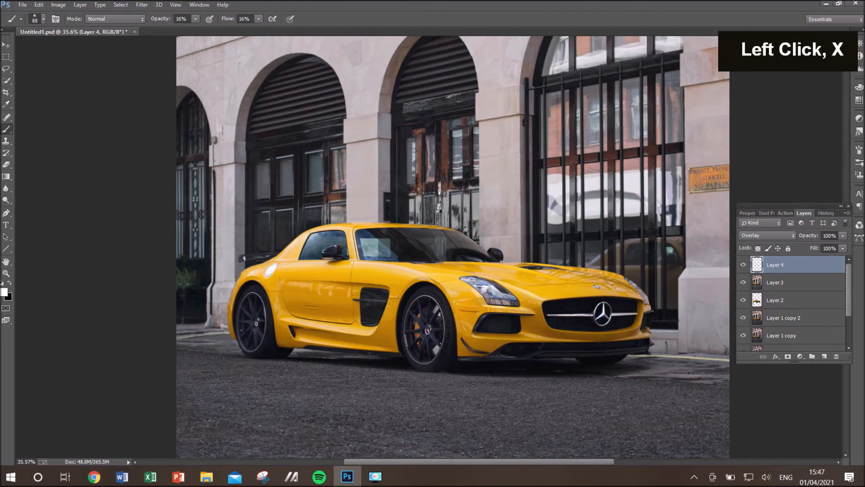
{"action": "right_click", "coordinate": [269, 283], "text": "alt"}
{"action": "left_click", "coordinate": [270, 283]}
{"action": "key", "text": "x"}
Paint black with a larger brush over the ground around the car and along the road's bottom edge
{"action": "scroll", "coordinate": [270, 283], "scroll_direction": "down", "scroll_amount": 5}
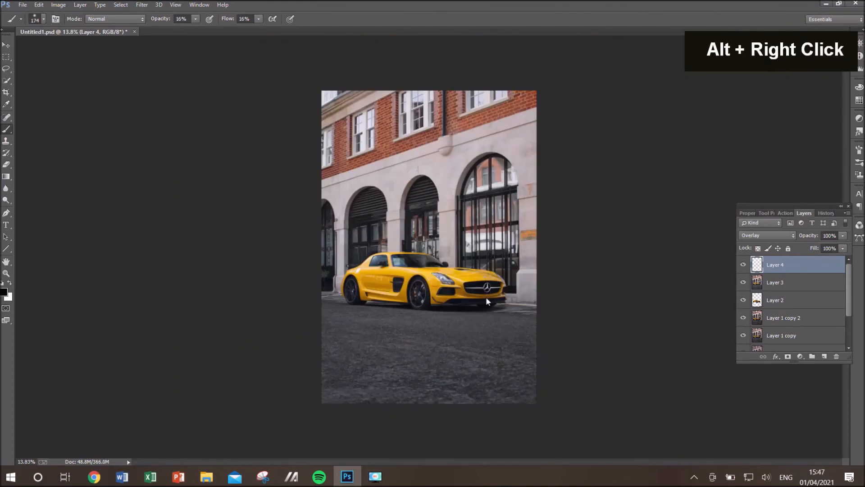
{"action": "right_click", "coordinate": [348, 307], "text": "alt"}
{"action": "left_click", "coordinate": [348, 308]}
{"action": "left_click_drag", "start_coordinate": [500, 312], "coordinate": [518, 314]}
{"action": "key", "text": "x"}
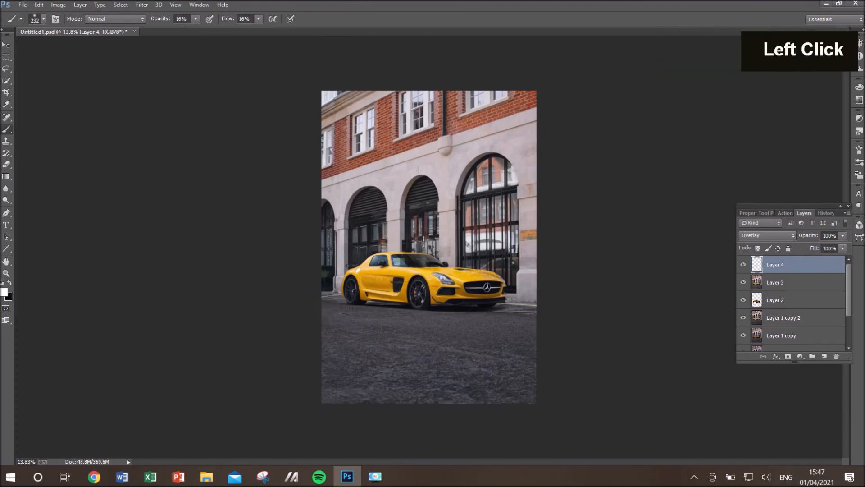
{"action": "right_click", "coordinate": [349, 340], "text": "alt"}
{"action": "key", "text": "x"}
{"action": "left_click_drag", "start_coordinate": [383, 406], "coordinate": [414, 408]}
Brighten the building's upper-left area with white, and darken its upper-right corner with black
{"action": "right_click", "coordinate": [339, 343], "text": "alt"}
{"action": "key", "text": "x"}
{"action": "left_click", "coordinate": [333, 100]}
{"action": "left_click", "coordinate": [363, 135]}
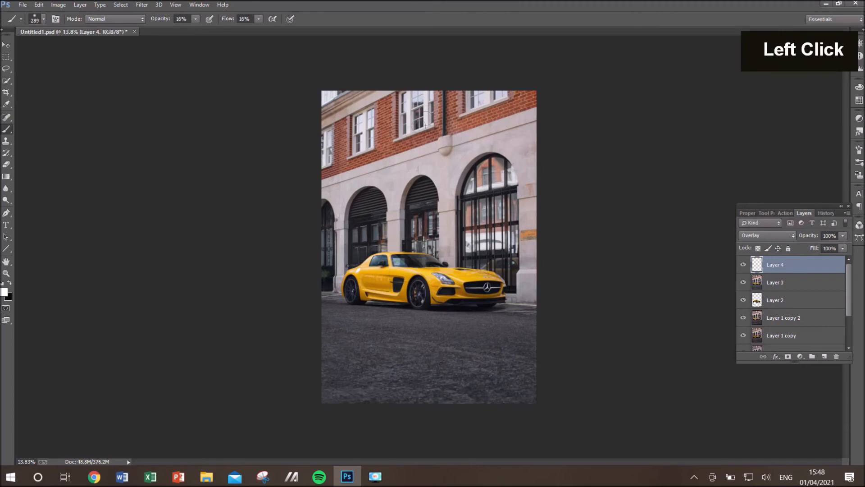
{"action": "key", "text": "x"}
{"action": "left_click", "coordinate": [508, 92]}
Stamp all visible layers into a new layer and split-tone its highlights in Camera Raw with Hue 11 and Saturation 3
{"action": "key", "text": "ctrl+alt+shift+e"}
{"action": "key", "text": "ctrl+shift+a"}
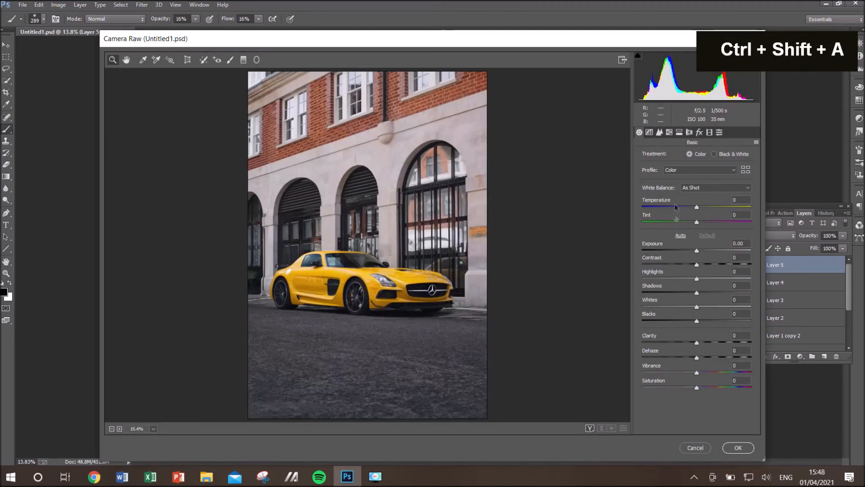
{"action": "left_click", "coordinate": [677, 134]}
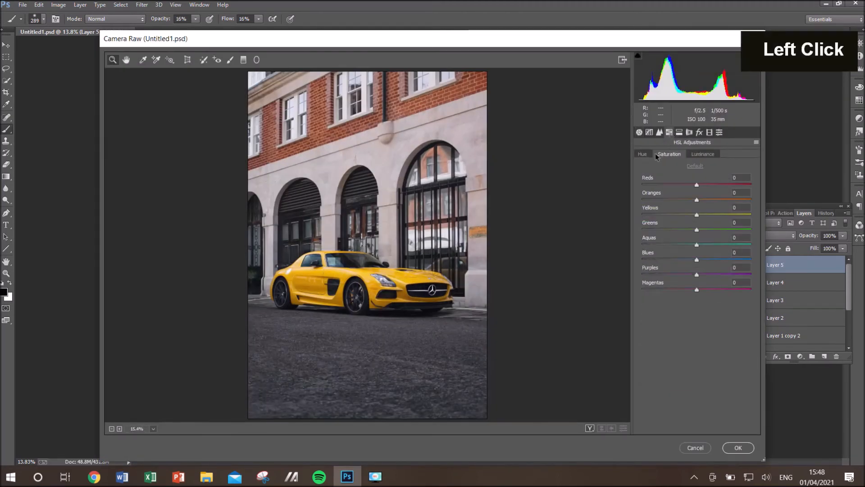
{"action": "left_click_drag", "start_coordinate": [643, 169], "coordinate": [646, 170]}
{"action": "left_click", "coordinate": [643, 185]}
{"action": "type", "text": "3"}
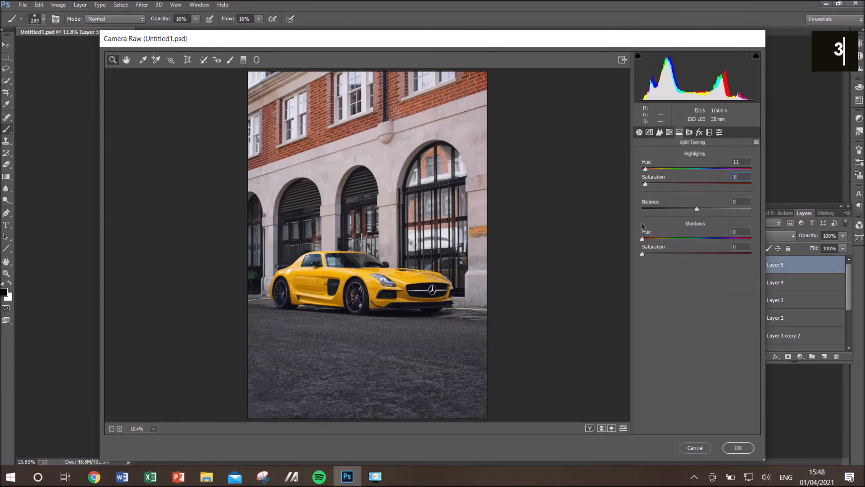
Split-tone the shadows with Hue 209 and Saturation 3, and set the Balance to +42
{"action": "left_click_drag", "start_coordinate": [643, 240], "coordinate": [711, 239]}
{"action": "left_click", "coordinate": [642, 254]}
{"action": "type", "text": "3"}
{"action": "left_click_drag", "start_coordinate": [697, 209], "coordinate": [706, 243]}
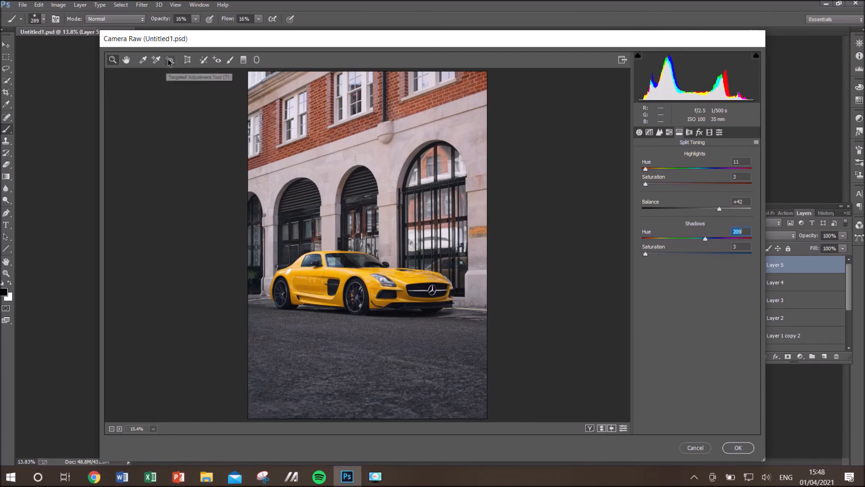
Start a new Adjustment Brush and reset its tonal and colour settings to 0
{"action": "left_click", "coordinate": [231, 62]}
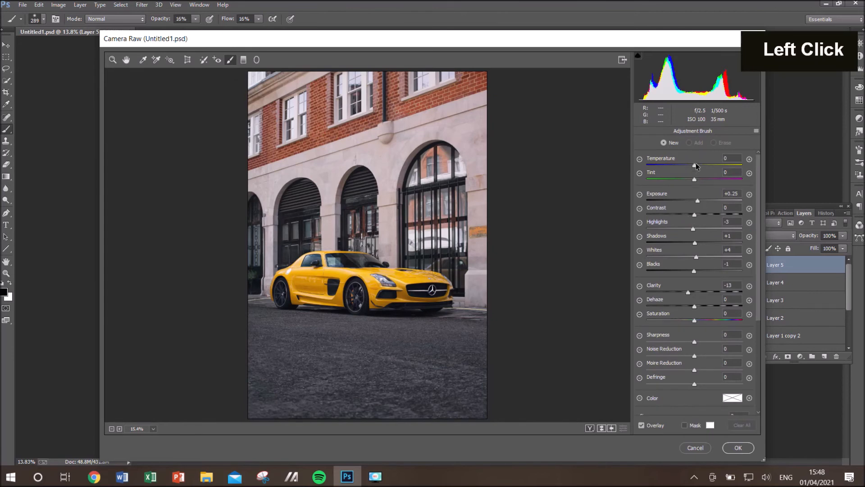
{"action": "key", "text": "Tab"}
{"action": "key", "text": "0"}
{"action": "key", "text": "Tab"}
{"action": "key", "text": "0"}
{"action": "key", "text": "Tab"}
{"action": "key", "text": "0"}
{"action": "key", "text": "Tab"}
{"action": "key", "text": "0"}
{"action": "key", "text": "Tab"}
{"action": "key", "text": "0"}
{"action": "key", "text": "Tab"}
{"action": "key", "text": "0"}
{"action": "key", "text": "Tab"}
{"action": "key", "text": "0"}
{"action": "key", "text": "Tab"}
{"action": "key", "text": "0"}
{"action": "key", "text": "Tab"}
{"action": "key", "text": "0"}
{"action": "key", "text": "Tab"}
{"action": "key", "text": "0"}
{"action": "key", "text": "Tab"}
Paint over the front wheel with the Adjustment Brush at Saturation -13, Temperature +3 and Size 4
{"action": "left_click_drag", "start_coordinate": [695, 324], "coordinate": [689, 323]}
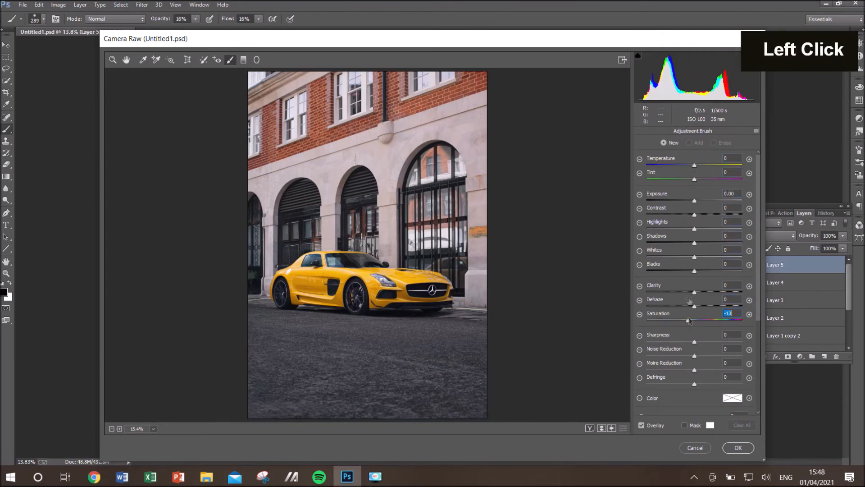
{"action": "left_click_drag", "start_coordinate": [694, 165], "coordinate": [696, 165]}
{"action": "scroll", "coordinate": [694, 316], "scroll_direction": "down", "scroll_amount": 3}
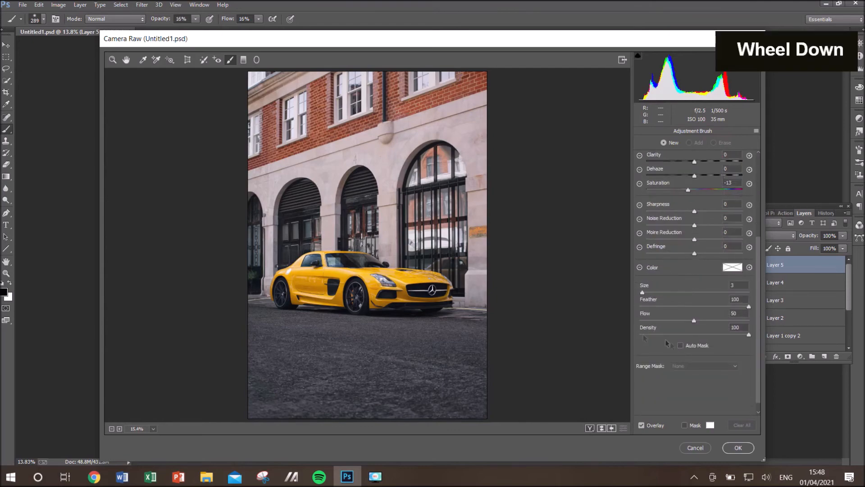
{"action": "scroll", "coordinate": [370, 318], "scroll_direction": "up", "scroll_amount": 3}
{"action": "scroll", "coordinate": [615, 308], "scroll_direction": "up", "scroll_amount": 1}
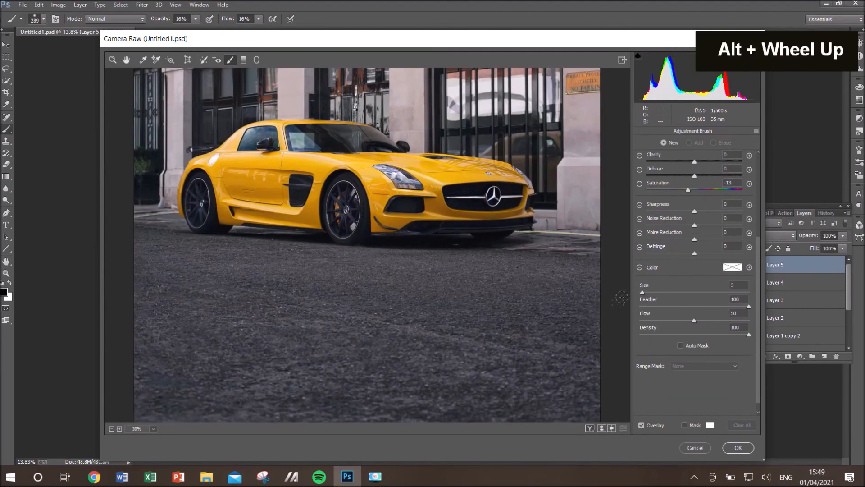
{"action": "left_click_drag", "start_coordinate": [643, 293], "coordinate": [644, 294]}
{"action": "left_click_drag", "start_coordinate": [338, 199], "coordinate": [336, 224]}
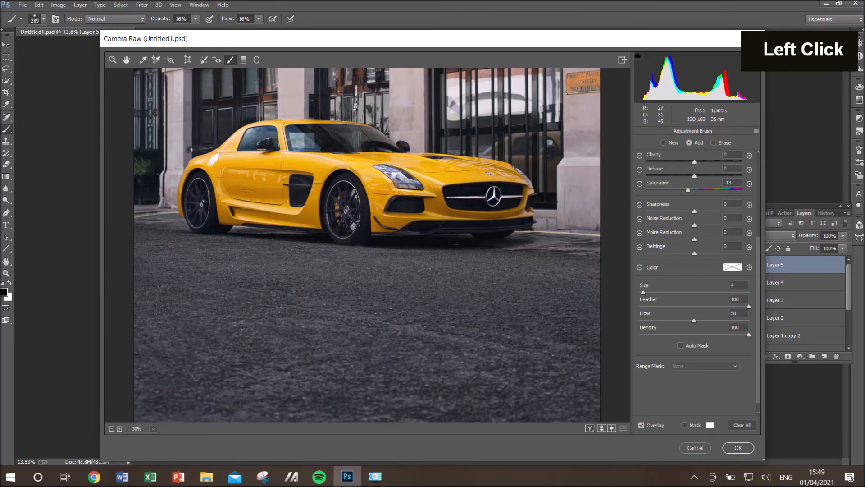
{"action": "left_click", "coordinate": [356, 198]}
{"action": "key", "text": "ctrl+0"}
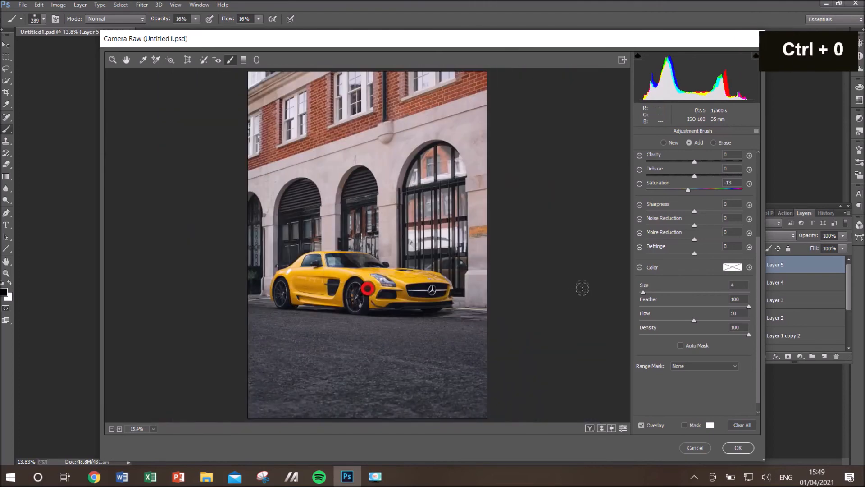
Refine the wheel adjustment with Saturation -16, Dehaze +3, Clarity +4, Blacks -7 and Whites +2
{"action": "scroll", "coordinate": [684, 218], "scroll_direction": "up", "scroll_amount": 3}
{"action": "left_click", "coordinate": [686, 320]}
{"action": "left_click", "coordinate": [696, 305]}
{"action": "left_click", "coordinate": [697, 292]}
{"action": "left_click", "coordinate": [691, 271]}
{"action": "left_click", "coordinate": [695, 257]}
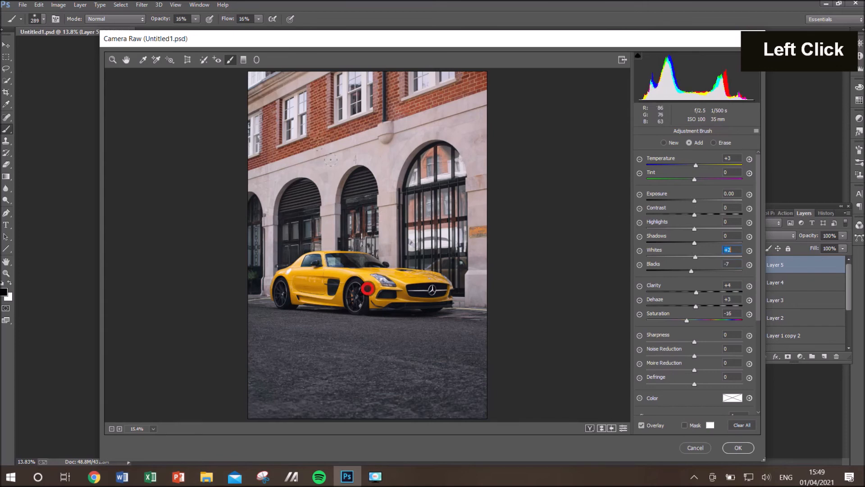
Set the parametric tone curve to Lights +3, Darks +2 and Shadows -3
{"action": "left_click", "coordinate": [116, 60]}
{"action": "left_click", "coordinate": [649, 132]}
{"action": "left_click", "coordinate": [699, 312]}
{"action": "left_click", "coordinate": [697, 326]}
{"action": "left_click", "coordinate": [696, 341]}
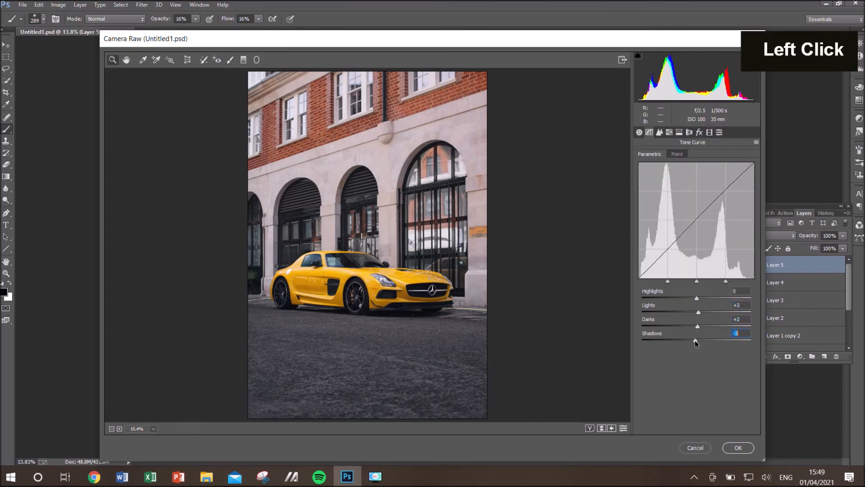
Set basic Shadows to +5, fine-tune Whites, Blacks and Highlights, then apply the Camera Raw edits and save the document
{"action": "left_click", "coordinate": [639, 132]}
{"action": "left_click_drag", "start_coordinate": [698, 294], "coordinate": [700, 293]}
{"action": "left_click", "coordinate": [699, 307]}
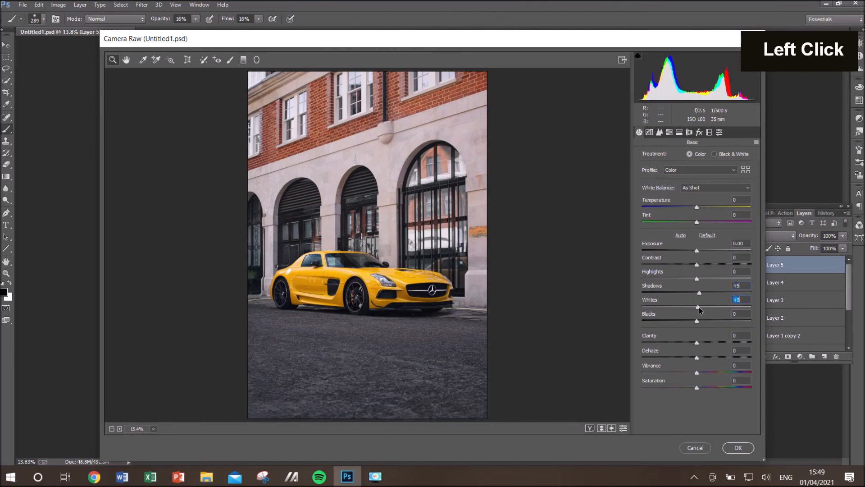
{"action": "left_click", "coordinate": [696, 321]}
{"action": "left_click", "coordinate": [695, 278]}
{"action": "left_click", "coordinate": [698, 321]}
{"action": "left_click", "coordinate": [695, 279]}
{"action": "left_click", "coordinate": [703, 307]}
{"action": "left_click", "coordinate": [739, 448]}
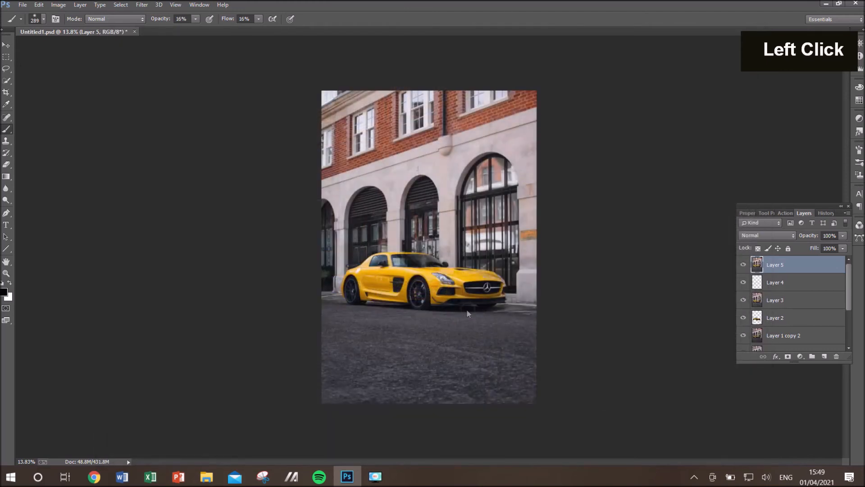
{"action": "key", "text": "ctrl+0"}
{"action": "key", "text": "ctrl+s"}
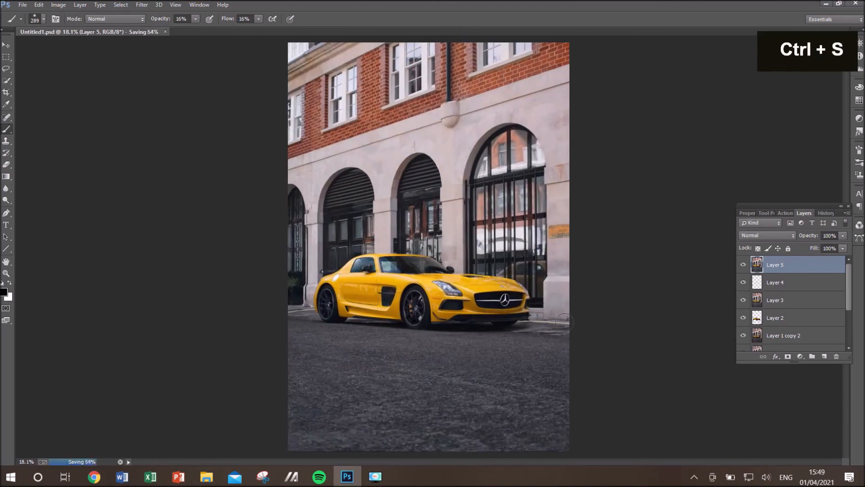
Apply the Lens Correction filter to the merged layer, compare it with the uncorrected image and save the document
{"action": "key", "text": "ctrl+shift+r"}
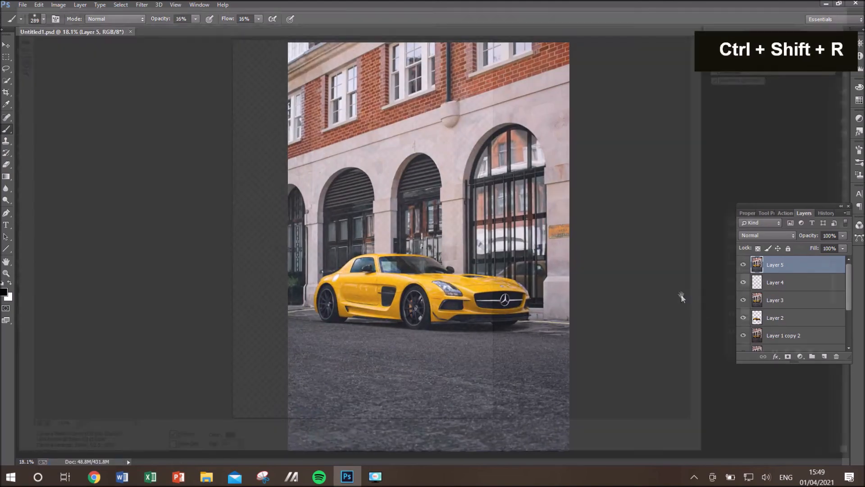
{"action": "left_click", "coordinate": [775, 23]}
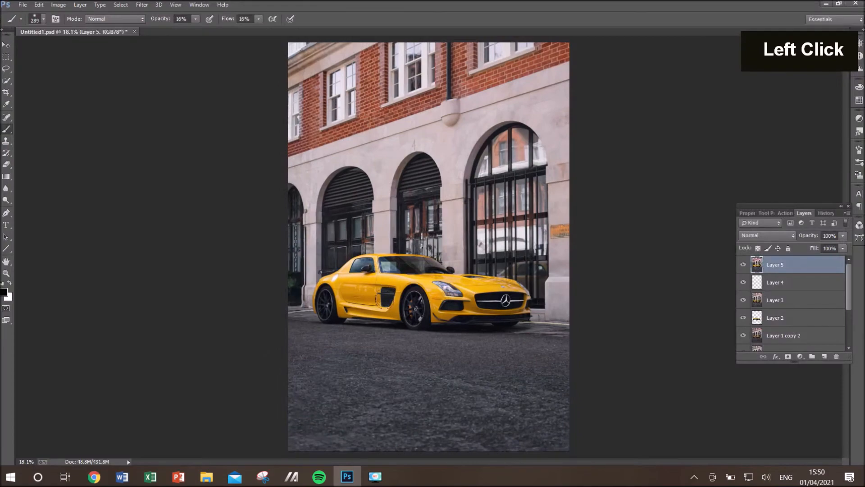
{"action": "key", "text": "ctrl+z"}
{"action": "key", "text": "ctrl+z"}
{"action": "key", "text": "ctrl+s"}
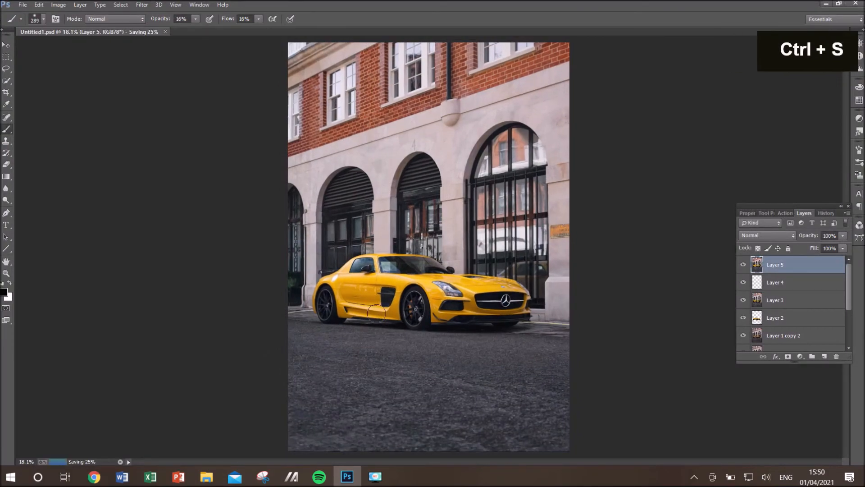
{"action": "scroll", "coordinate": [376, 313], "scroll_direction": "up", "scroll_amount": 5}
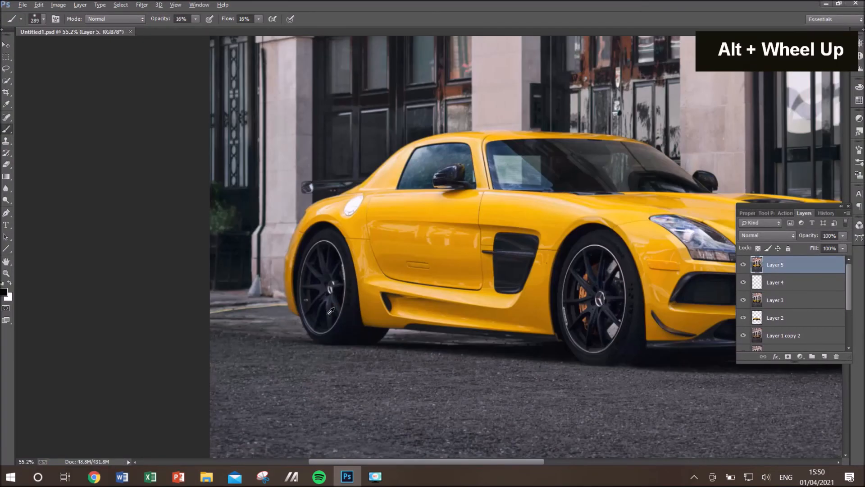
Sample a yellow-orange foreground colour for the front brake caliper and add a new layer above the merged image, with the brush sized to 14
{"action": "key", "text": "ctrl+0"}
{"action": "scroll", "coordinate": [465, 327], "scroll_direction": "up", "scroll_amount": 8}
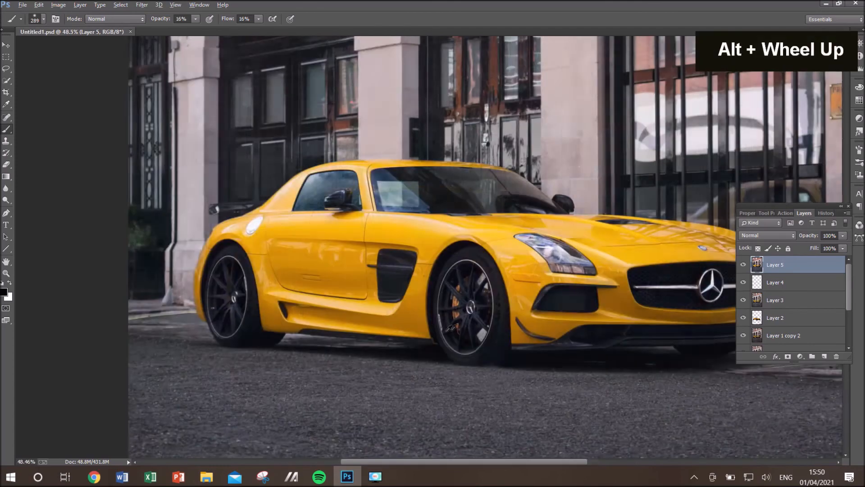
{"action": "scroll", "coordinate": [466, 327], "scroll_direction": "up", "scroll_amount": 4}
{"action": "right_click", "coordinate": [493, 280], "text": "alt"}
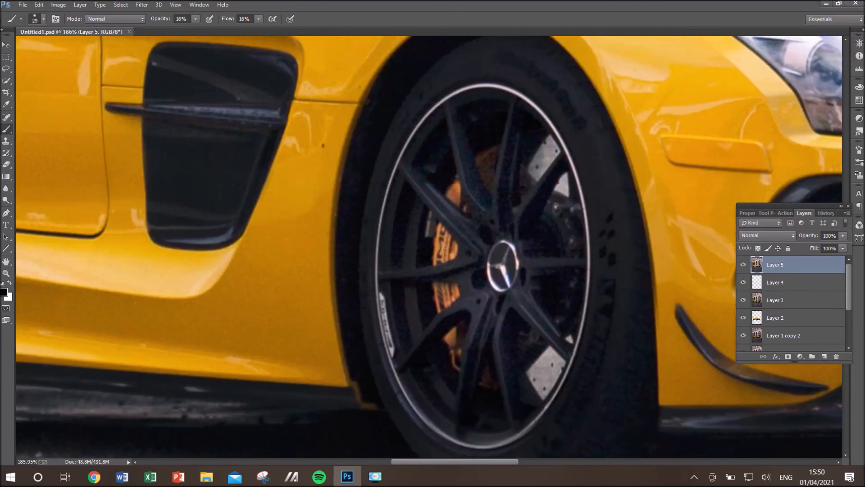
{"action": "mouse_move", "coordinate": [304, 226]}
{"action": "left_mouse_down"}
{"action": "mouse_move", "coordinate": [303, 199]}
{"action": "mouse_move", "coordinate": [199, 266]}
{"action": "mouse_move", "coordinate": [209, 256]}
{"action": "left_mouse_up"}
{"action": "right_click", "coordinate": [535, 263], "text": "alt"}
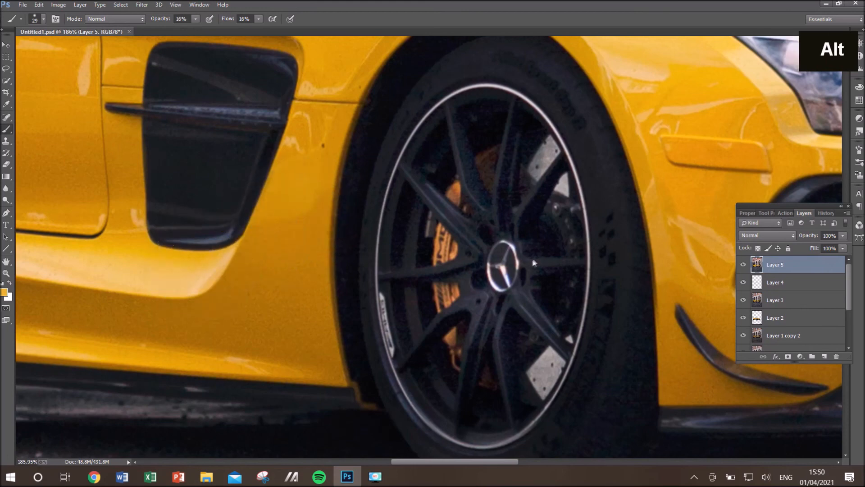
{"action": "left_click", "coordinate": [824, 357]}
{"action": "right_click", "coordinate": [455, 271], "text": "alt"}
{"action": "left_click_drag", "start_coordinate": [442, 243], "coordinate": [452, 256]}
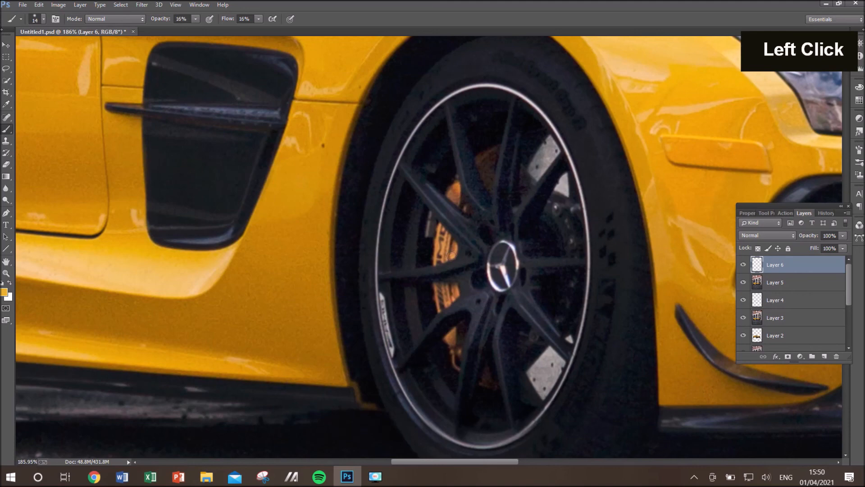
{"action": "key", "text": "ctrl+z"}
{"action": "left_click", "coordinate": [488, 378]}
{"action": "key", "text": "ctrl+z"}
Touch up the front brake caliper on the new layer with yellow-orange and black using small soft strokes, and compare with the layer hidden
{"action": "left_click", "coordinate": [442, 239]}
{"action": "left_click", "coordinate": [2, 284]}
{"action": "right_click", "coordinate": [448, 237], "text": "alt"}
{"action": "left_click_drag", "start_coordinate": [444, 232], "coordinate": [441, 255]}
{"action": "key", "text": "ctrl+0"}
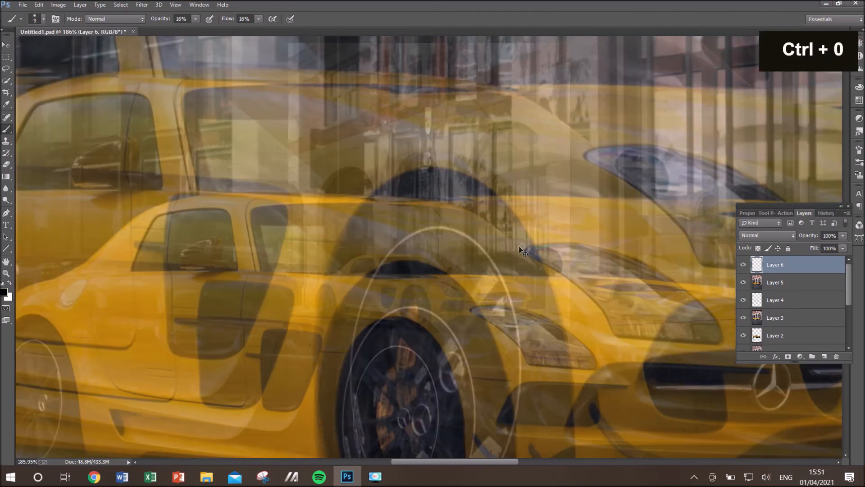
{"action": "left_click", "coordinate": [746, 266]}
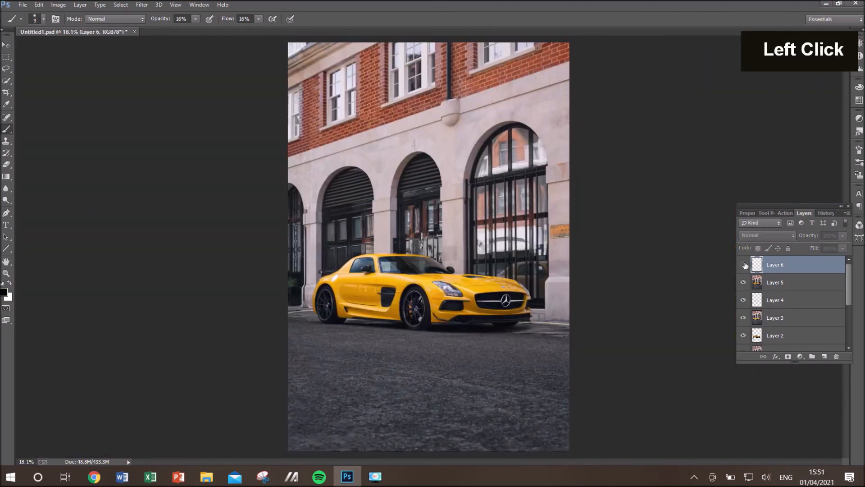
Stamp all visible layers into two new merged layers and open the Save for Web export
{"action": "key", "text": "ctrl+shift+alt+e"}
{"action": "key", "text": "ctrl+shift+alt+e"}
{"action": "key", "text": "ctrl+shift+alt+s"}
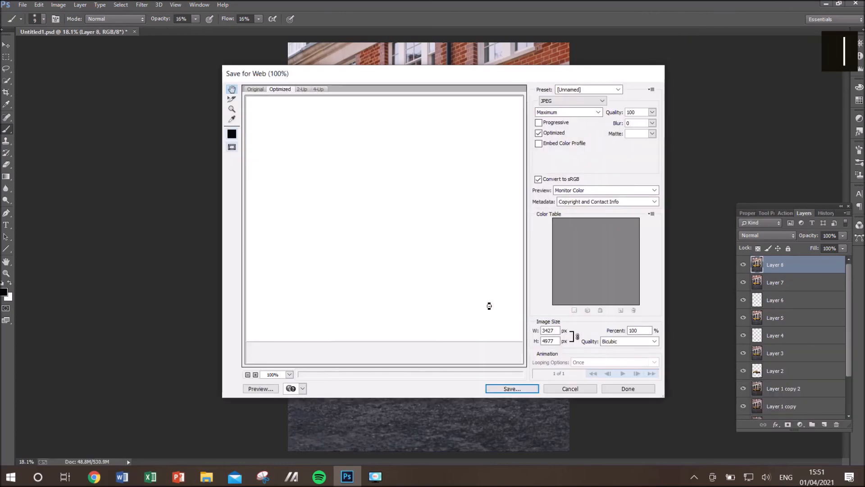